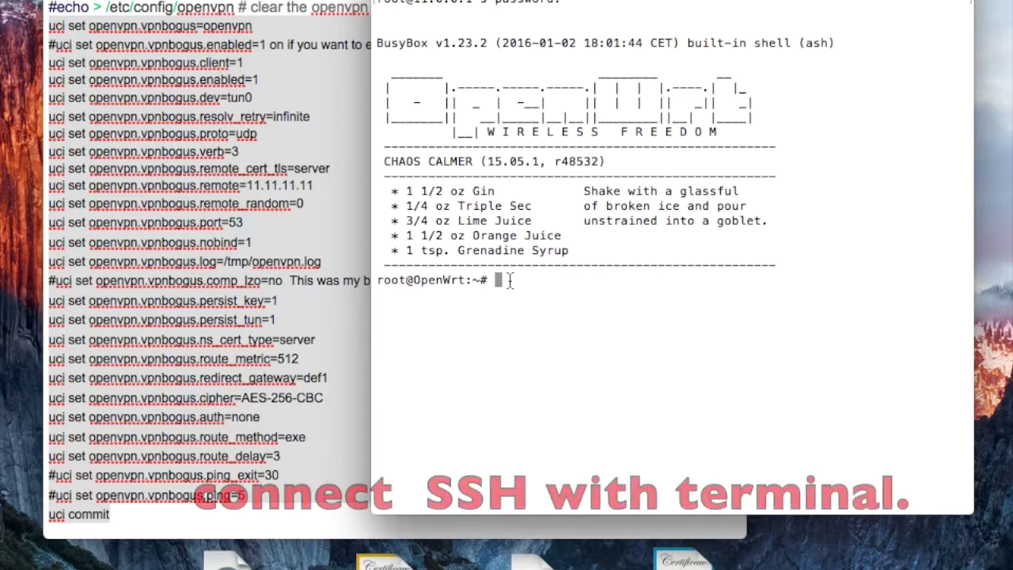
Step: Run the prepared uci command block to configure the vpnbogus OpenVPN client with remote 11.11.11.11, port 53 and udp, and commit it
text(uci set openvpn.vpnbogus=openvpn #uci set openvpn.vpnbogus.enabled=1 on if you want to enable this to start but can be done later uci set openvpn.vpnbogus.client=1 uci set openvpn.vpnbogus.enabled=1 uci set openvpn.vpnbogus.dev=tun0 uci set openvpn.vpnbogus.resolv_retry=infinite uci set openvpn.vpnbogus.proto=udp uci set openvpn.vpnbogus.verb=3 uci set openvpn.vpnbogus.remote_cert_tls=server uci set openvpn.vpnbogus.remote=11.11.11.11 uci set openvpn.vpnbogus.remote_random=0 uci set openvpn.vpnbogus.port=53 uci set openvpn.vpnbogus.nobind=1 uci set openvpn.vpnbogus.log=/tmp/openvpn.log #uci set openvpn.vpnbogus.comp_lzo=no  This was my biggest problem. Try different compressions if link is not getting up uci set openvpn.vpnbogus.persist_key=1 uci set openvpn.vpnbogus.persist_tun=1 uci set openvpn.vpnbogus.ns_cert_type=server uci set openvpn.vpnbogus.route_metric=512 uci set openvpn.vpnbogus.redirect_gateway=def1 uci set openvpn.vpnbogus.cipher=AES-256-CBC uci set openvpn.vpnbogus.auth=none uci set openvpn.vpnbogus.route_method=exe uci set openvpn.vpnbogus.route_delay=3 #uci set openvpn.vpnbogus.ping_exit=30 #uci set openvpn.vpnbogus.ping=5 uci commit)
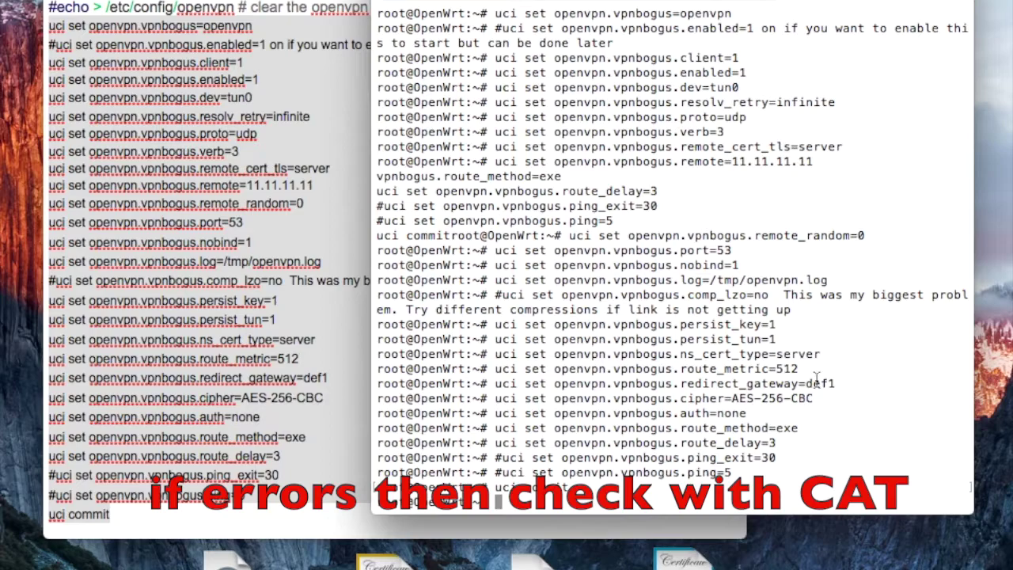
drag(657, 192, 377, 178)
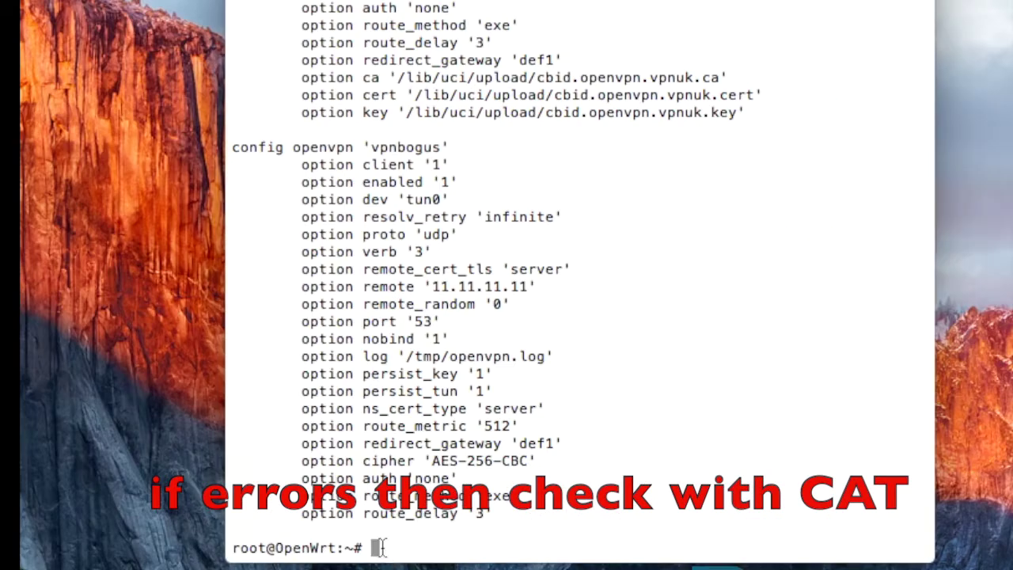
Step: Check the option entries of the vpnbogus section in the printed openvpn configuration
key(Up)
key(Down)
drag(492, 514, 158, 141)
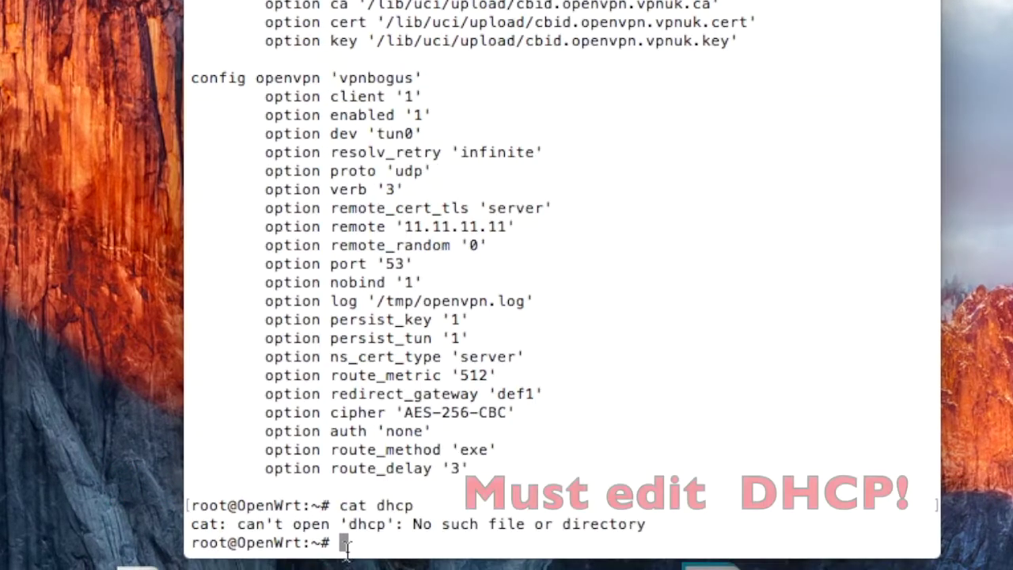
Step: Change the working directory on the router to /etc/config, going up to the root folder first
text(cd ..)
key(Return)
text(cd )
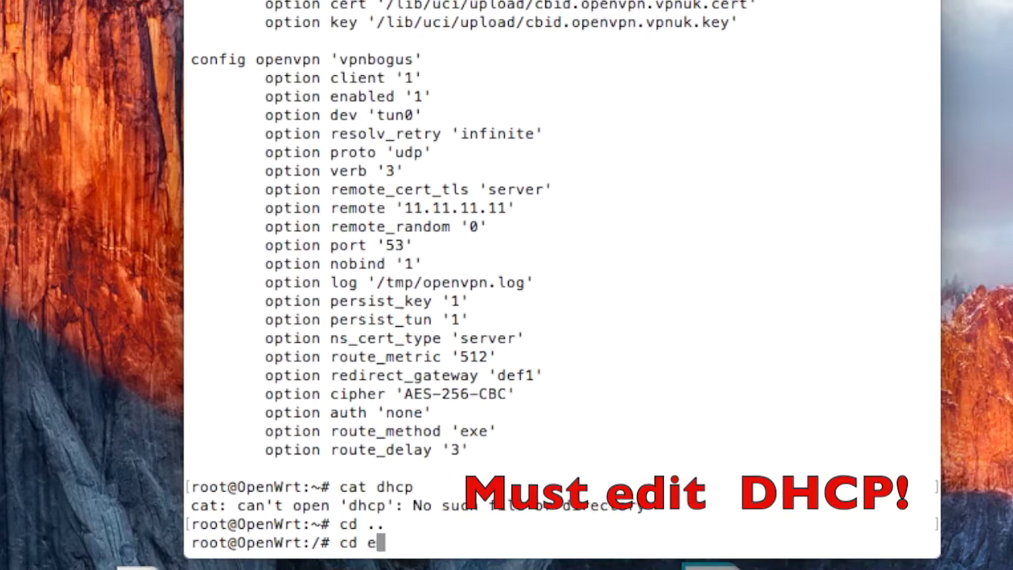
text(etc)
key(Return)
text(cd config)
key(Return)
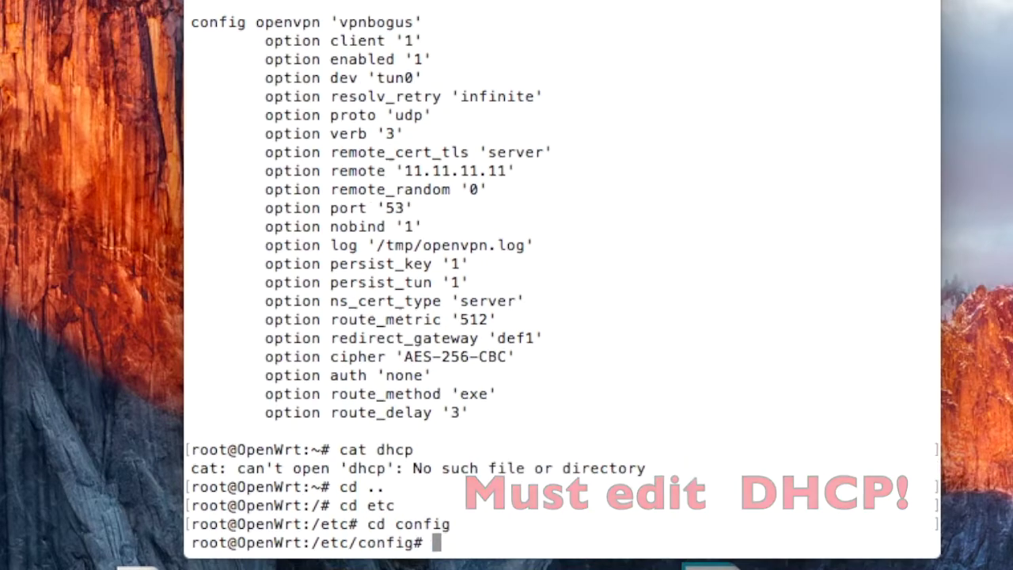
Step: List the configuration files, print the dhcp file and examine the localservice option in its dnsmasq section
text(ls)
key(Return)
text(cat dhcp)
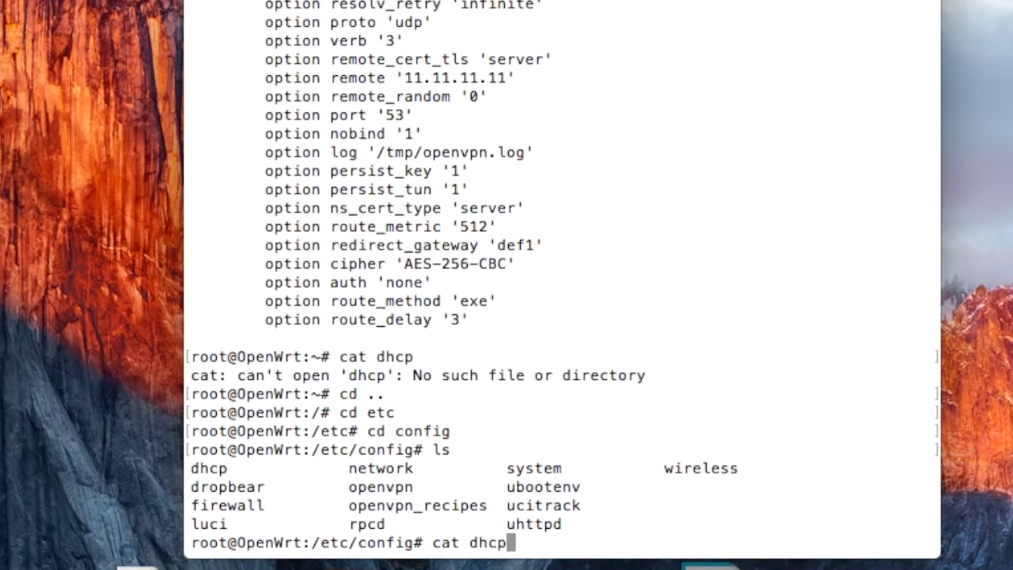
key(Return)
scroll(420, 147, up, 5)
scroll(420, 147, up, 3)
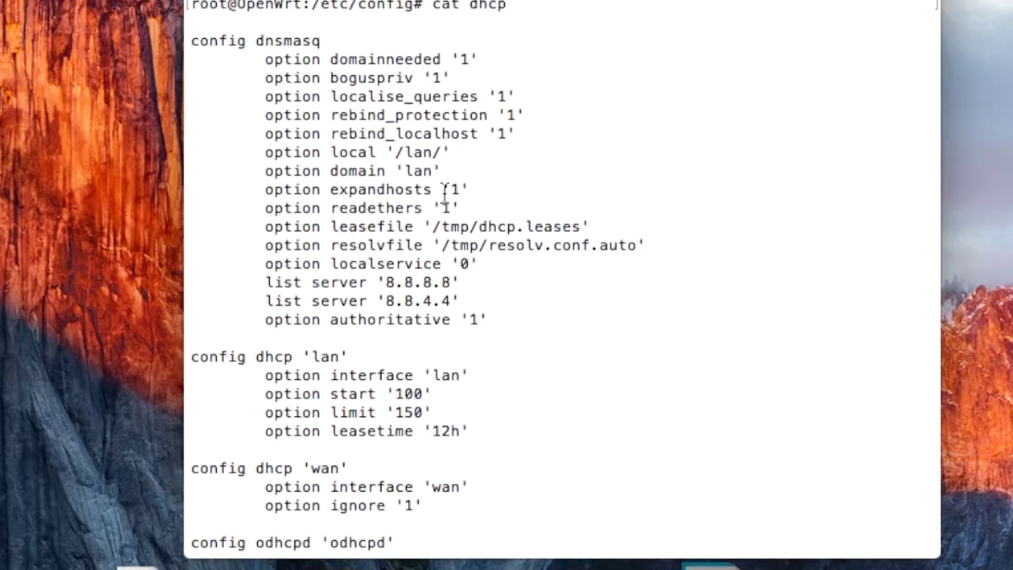
drag(478, 263, 270, 265)
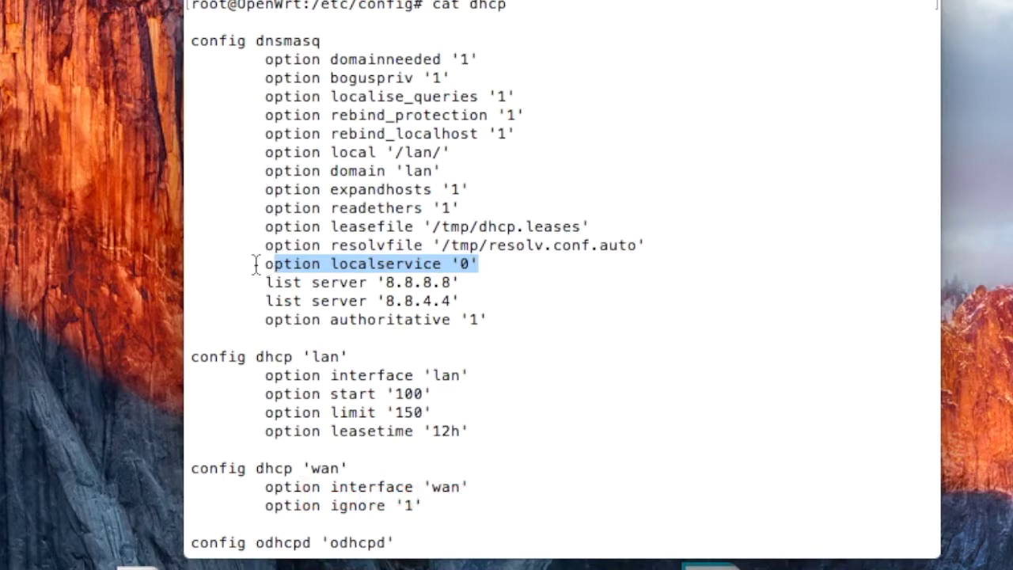
Step: Open the dhcp file in vi, go to the value of the localservice option, and quit the editor without editing
text(vi dhcp)
key(Return)
key(Down)
key(Down)
key(Down)
key(Down)
key(Down)
key(Down)
key(Down)
key(Down)
key(Down)
key(Down)
key(Down)
key(Down)
key(Right)
key(Right)
key(Right)
key(Right)
key(Right)
key(Right)
key(Down)
key(Right)
key(Right)
key(Right)
key(Right)
key(Right)
key(Right)
key(Right)
key(Right)
key(Right)
key(Right)
key(Right)
key(Right)
key(Right)
key(Right)
key(Right)
key(Right)
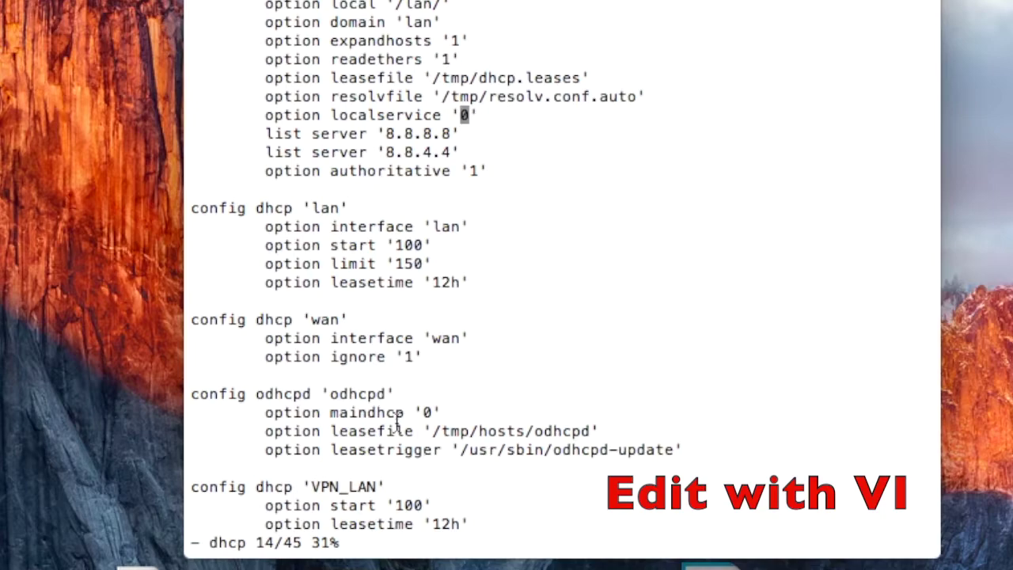
text(:q)
key(Return)
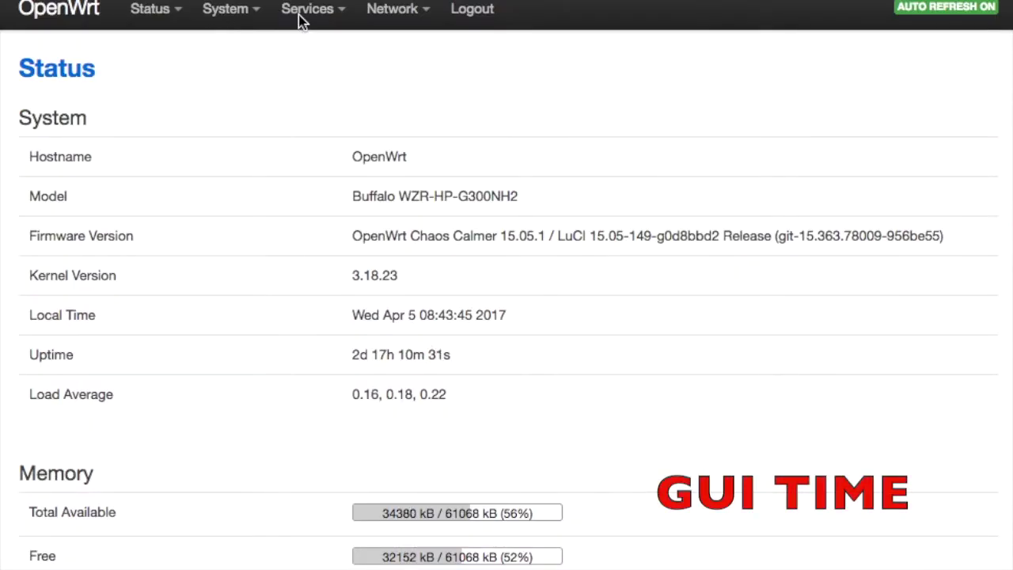
Step: In the OpenWrt web interface, disable the vpnbogus OpenVPN instance and save and apply the change
mouse_move(298, 23)
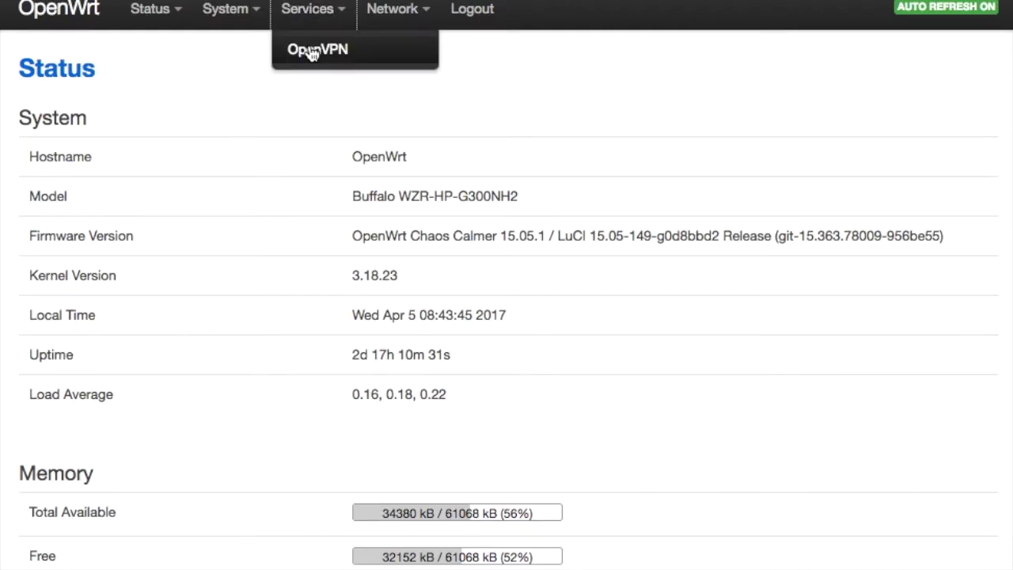
click(312, 52)
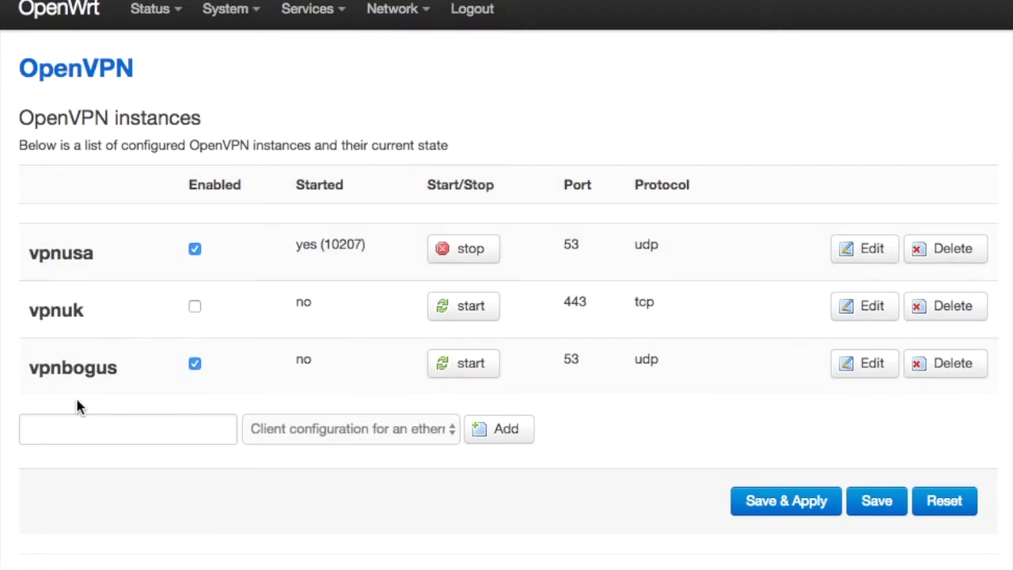
drag(30, 372, 114, 373)
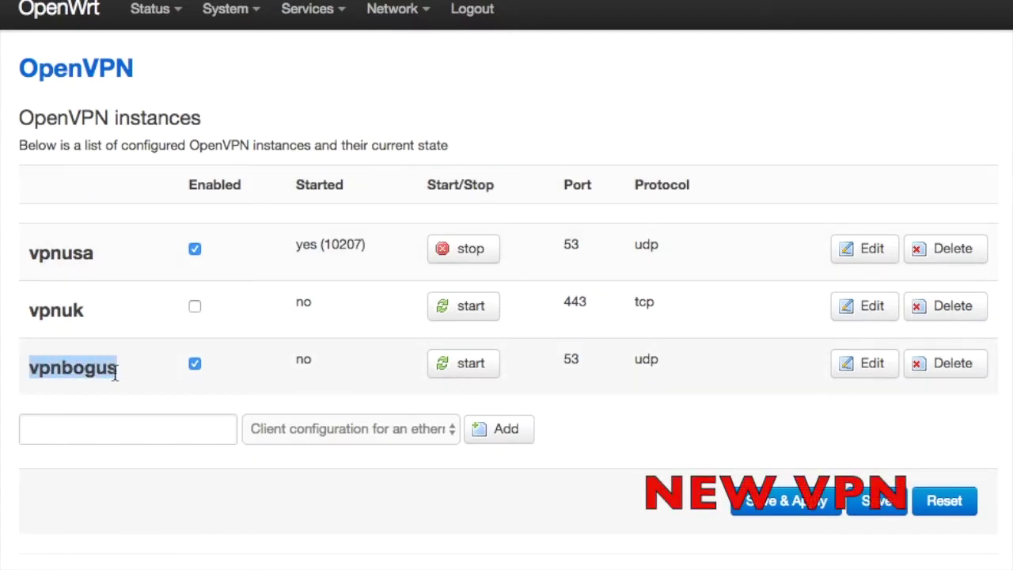
click(196, 366)
click(822, 506)
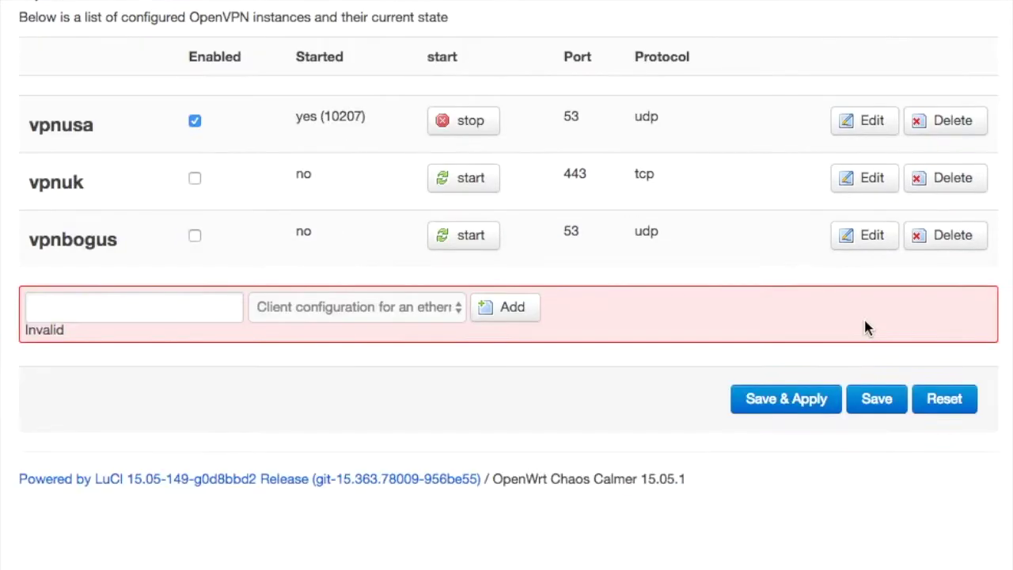
Step: Open the vpnbogus instance for editing and add the comp_lzo field to its configuration
click(869, 238)
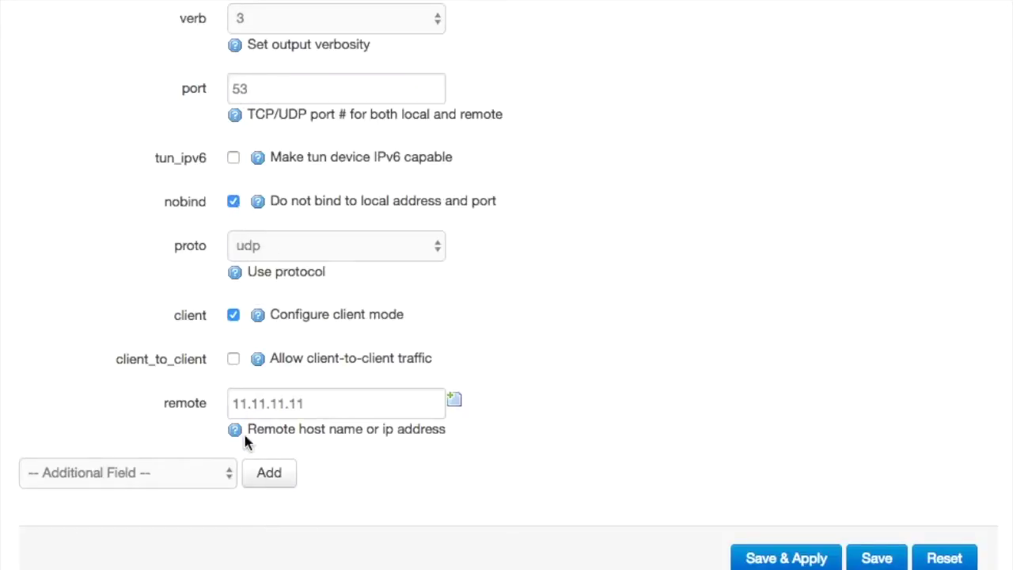
click(203, 479)
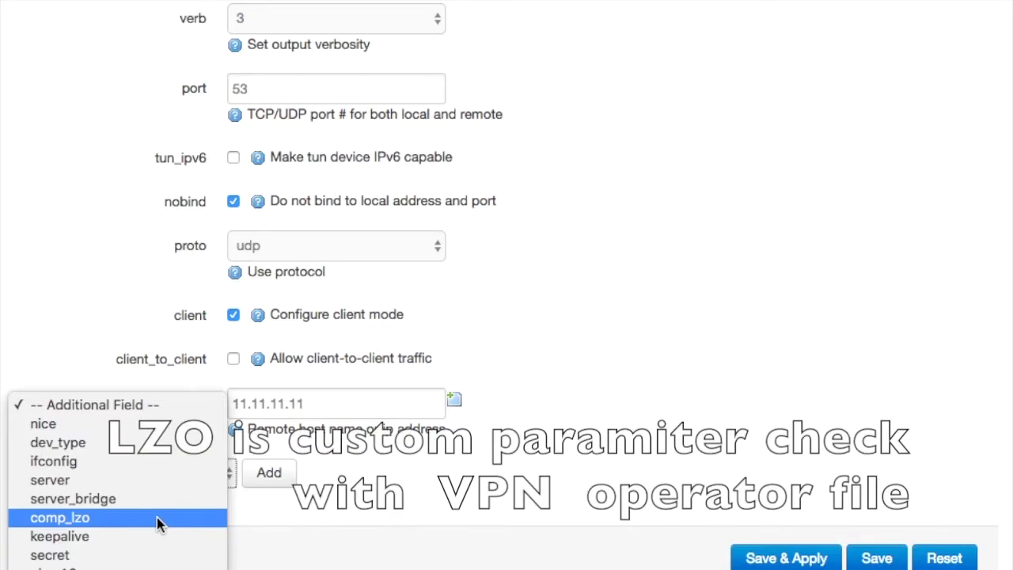
click(157, 517)
click(267, 473)
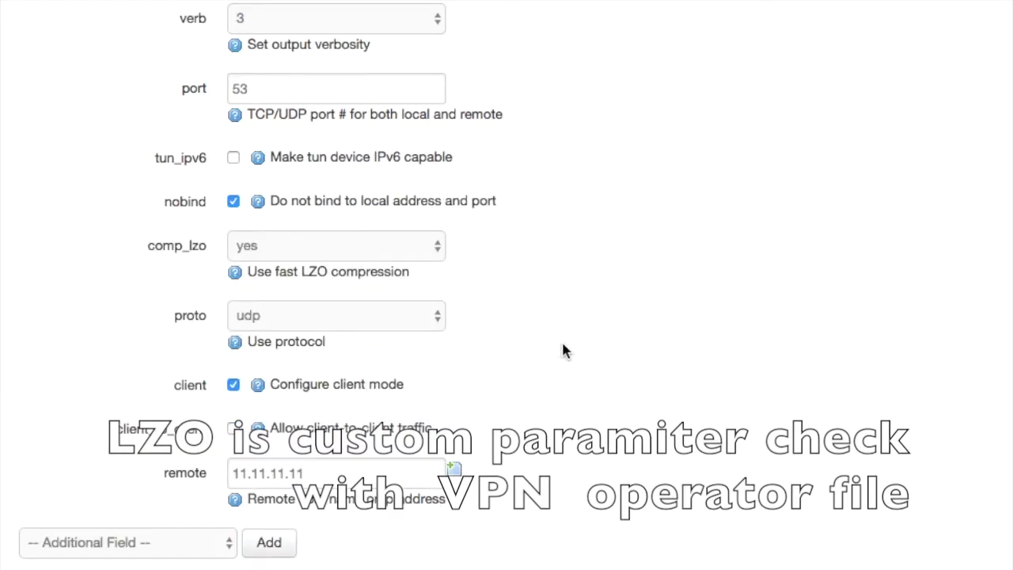
Step: Look through the comp_lzo options, leave it at yes, and save and apply the instance configuration
scroll(563, 345, down, 2)
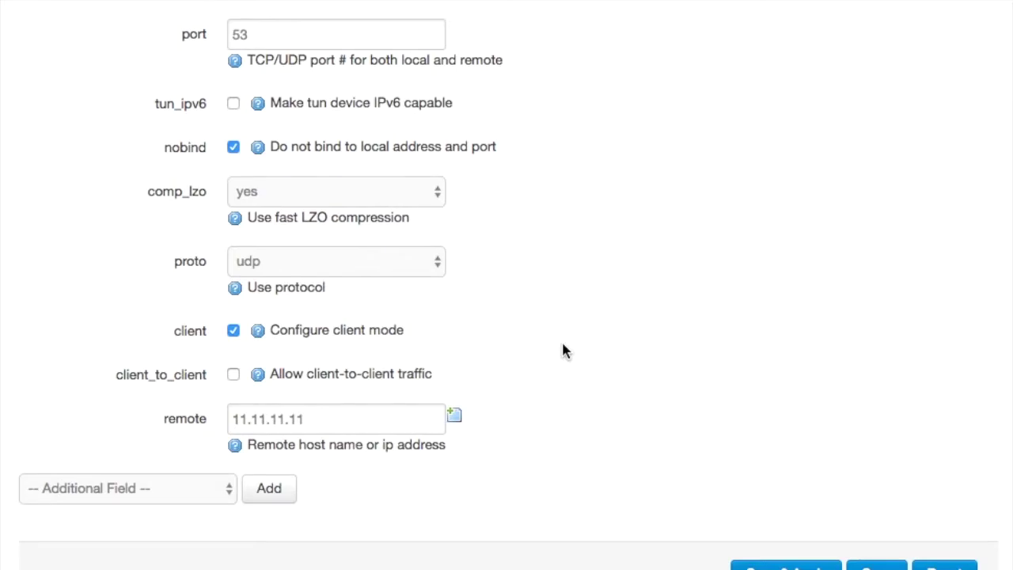
scroll(562, 345, up, 2)
click(395, 247)
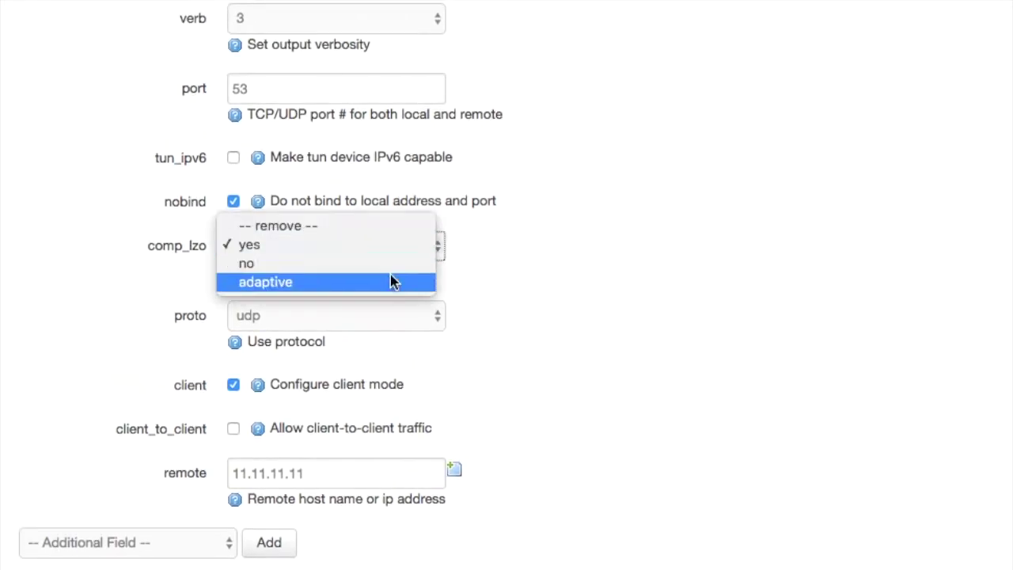
click(531, 261)
scroll(690, 500, down, 2)
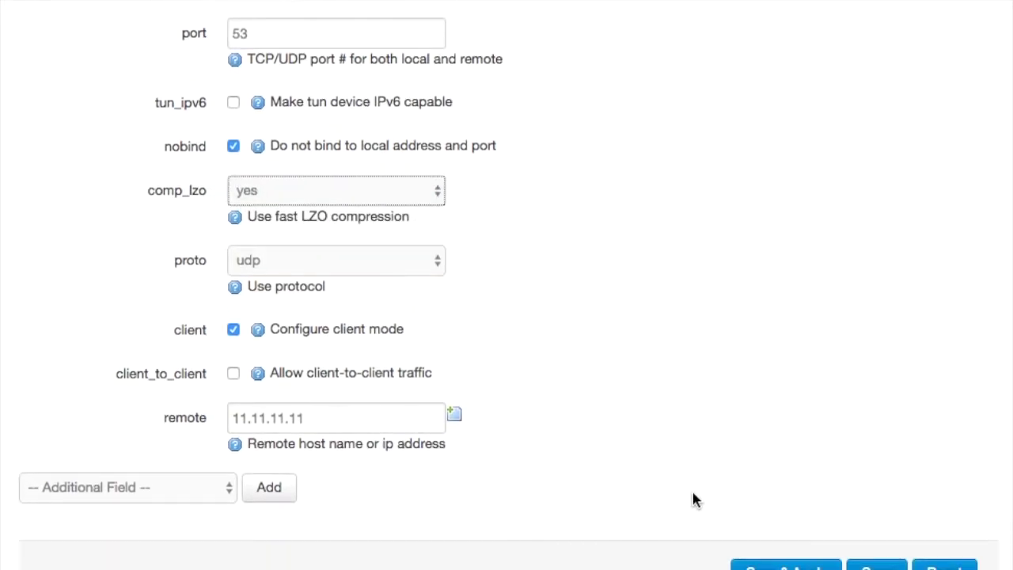
click(804, 566)
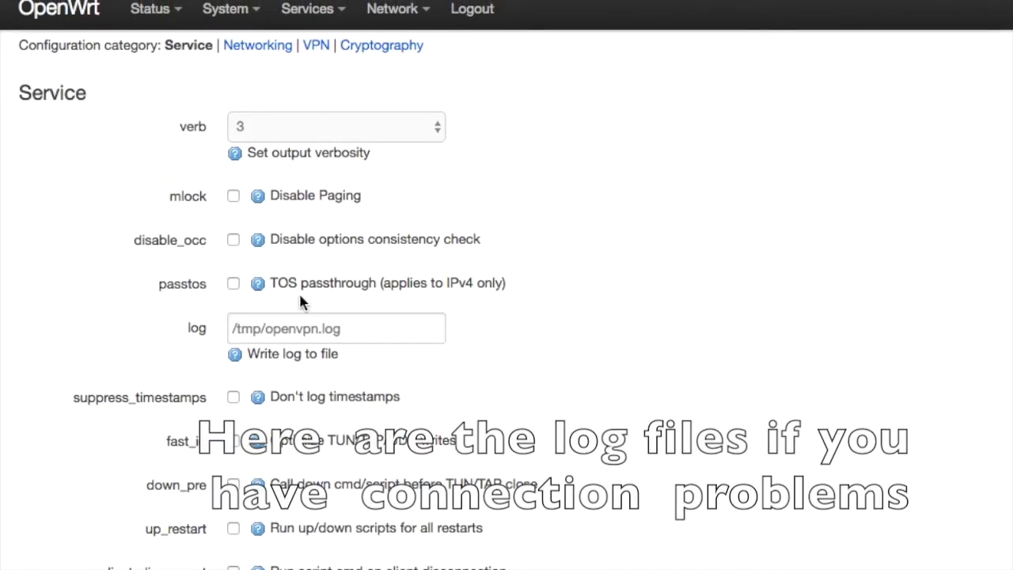
Step: Examine the log file path under Service and the tun/tap device and persistence options under Networking for vpnbogus
drag(343, 331, 197, 331)
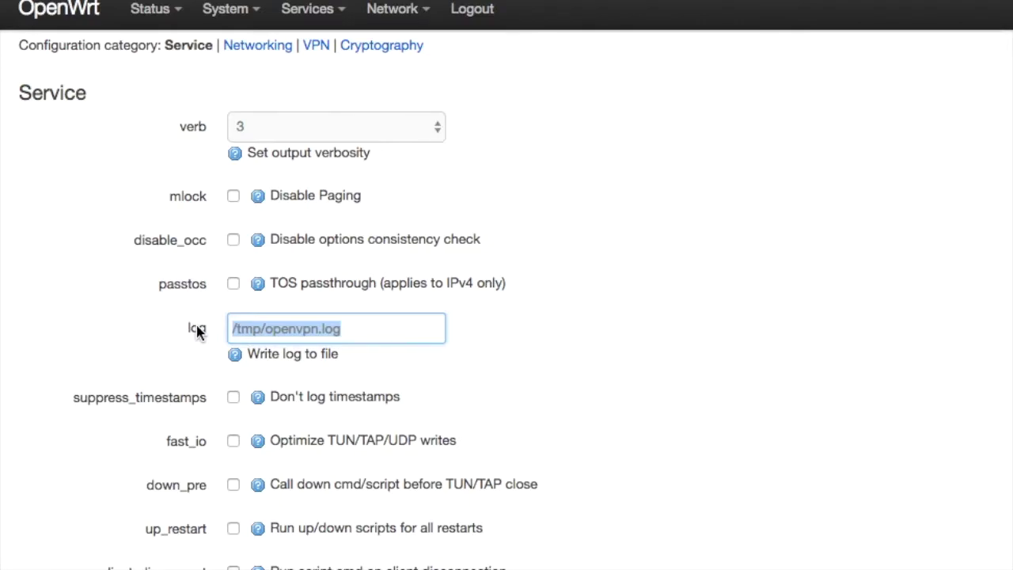
scroll(522, 288, up, 2)
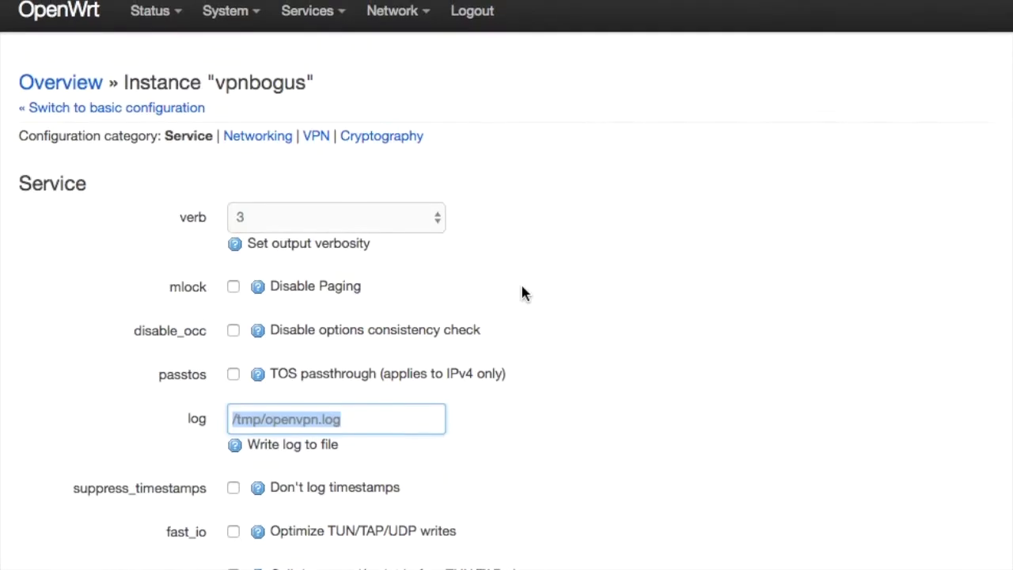
click(255, 136)
scroll(552, 305, down, 2)
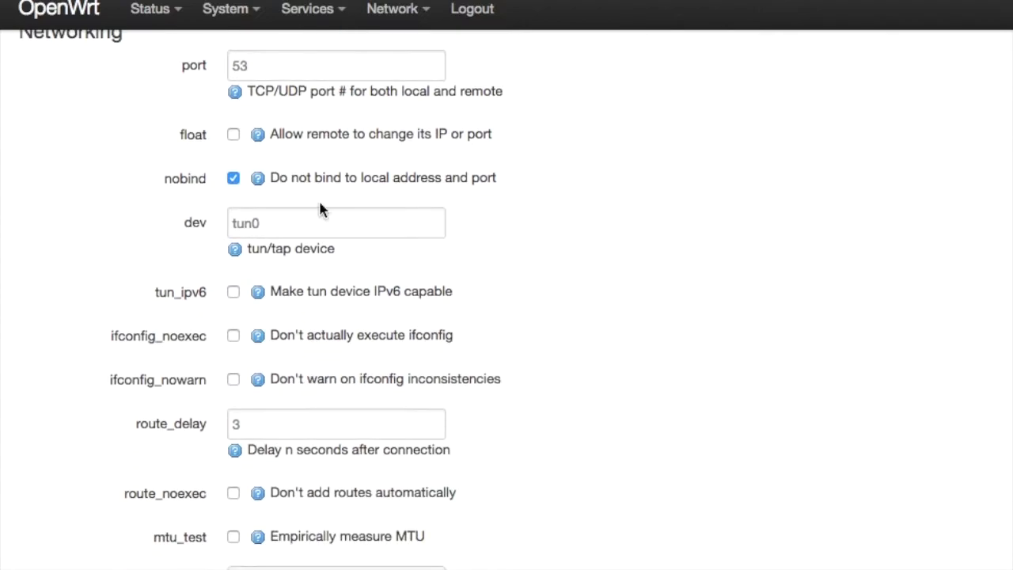
click(254, 224)
drag(267, 224, 227, 223)
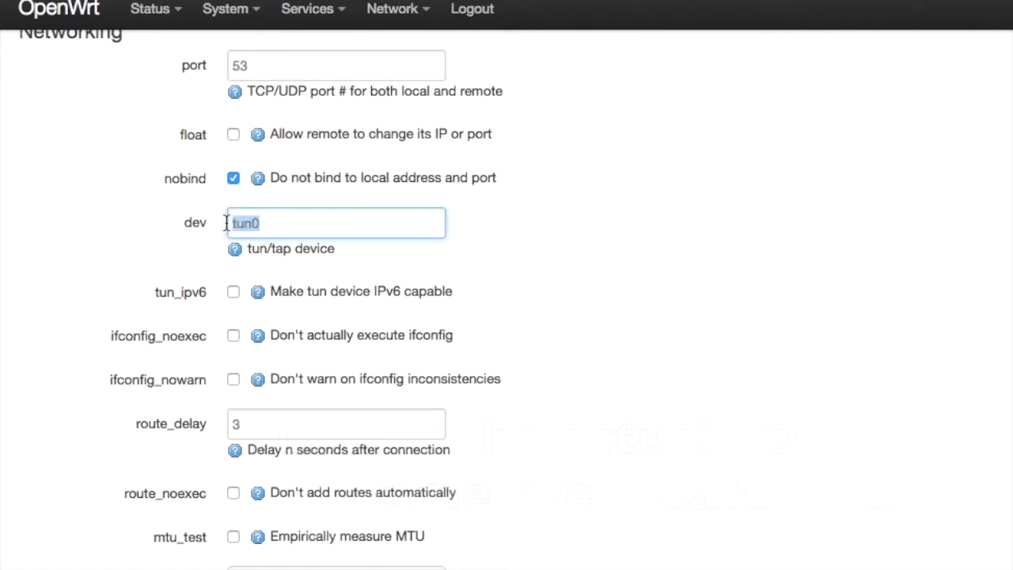
click(541, 398)
scroll(541, 398, down, 5)
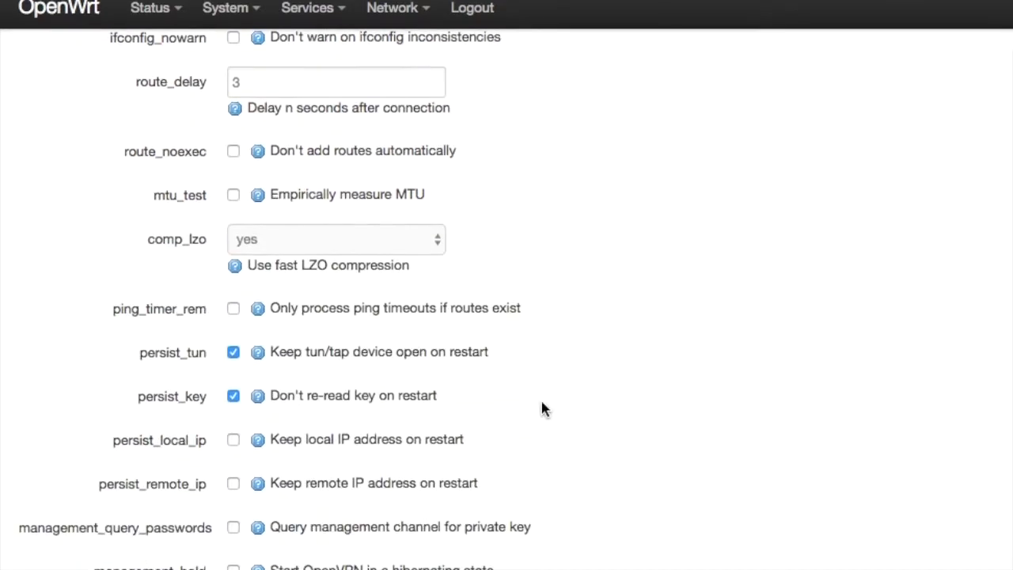
scroll(540, 398, up, 7)
Step: Review the VPN category of the vpnbogus instance and the auth and cipher fields under Cryptography
click(317, 135)
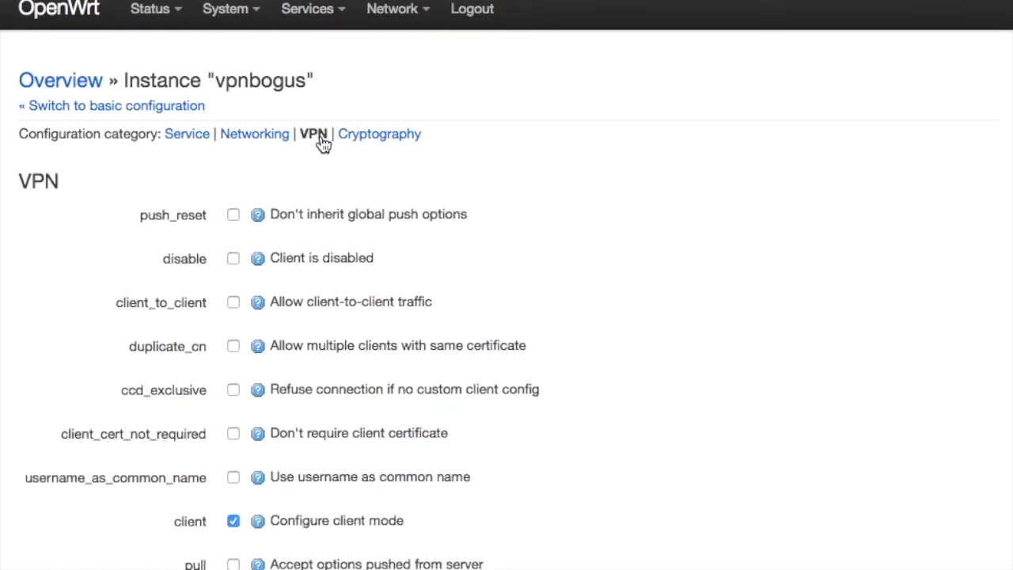
scroll(635, 357, down, 1)
scroll(638, 360, down, 1)
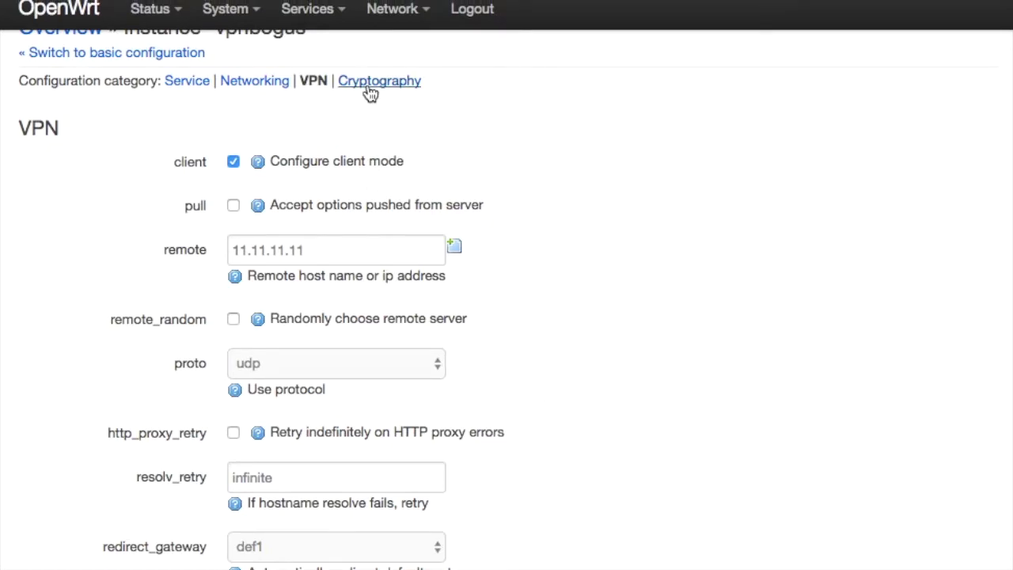
click(415, 84)
scroll(585, 372, down, 2)
drag(273, 184, 206, 189)
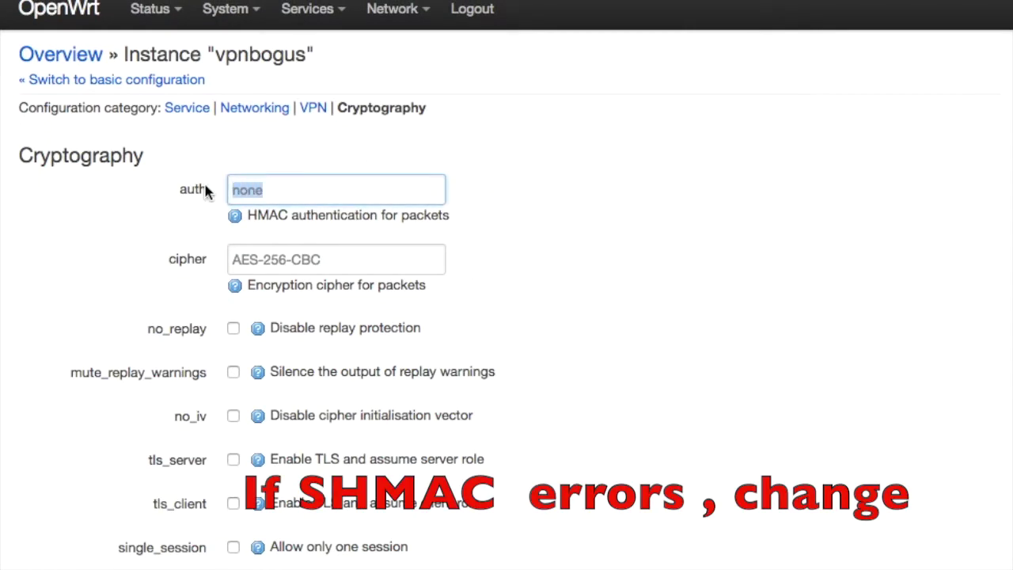
drag(332, 259, 226, 259)
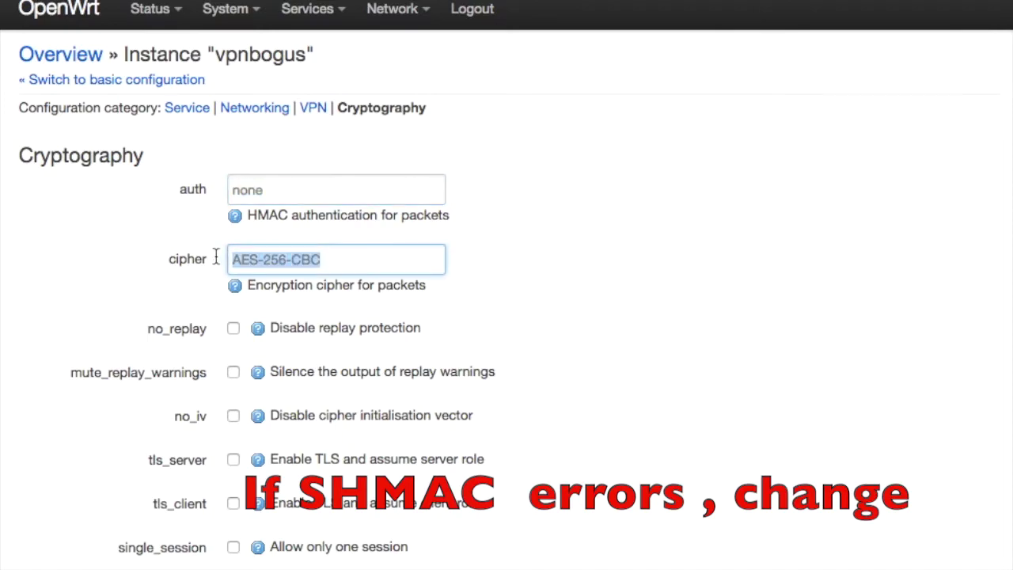
Step: Enable tls_client in the Cryptography settings of vpnbogus and save and apply the change
scroll(635, 361, down, 5)
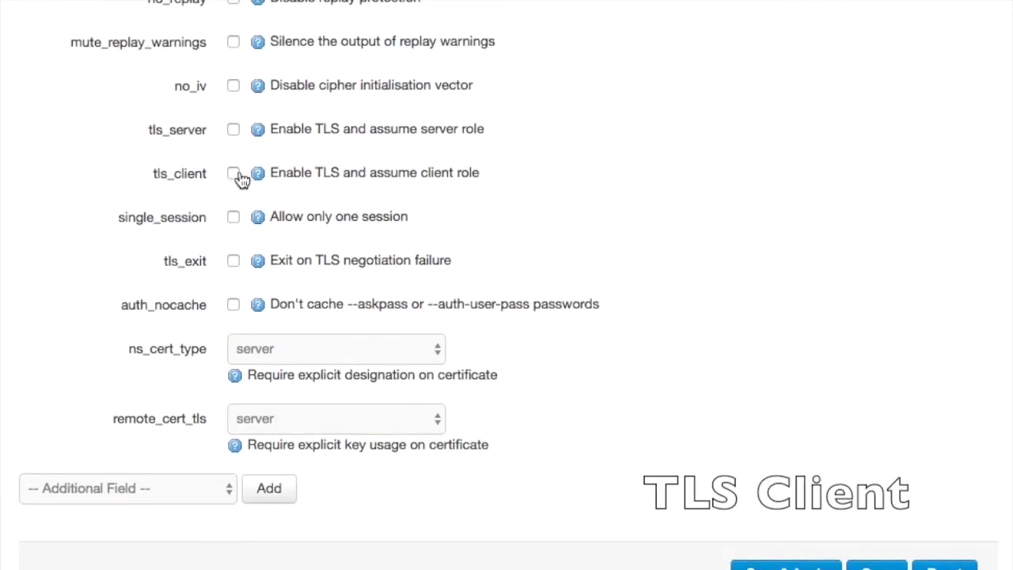
click(234, 176)
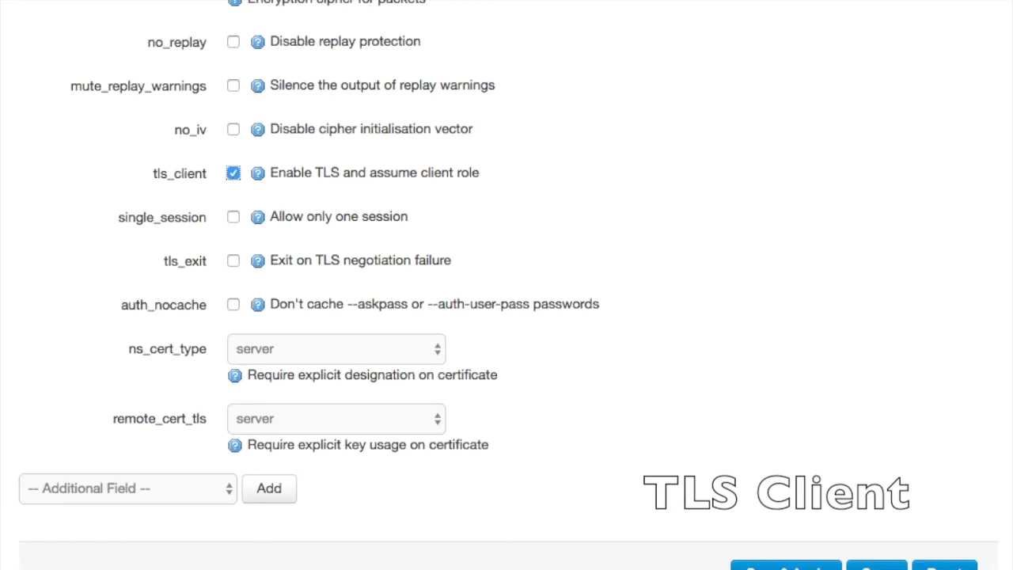
click(758, 567)
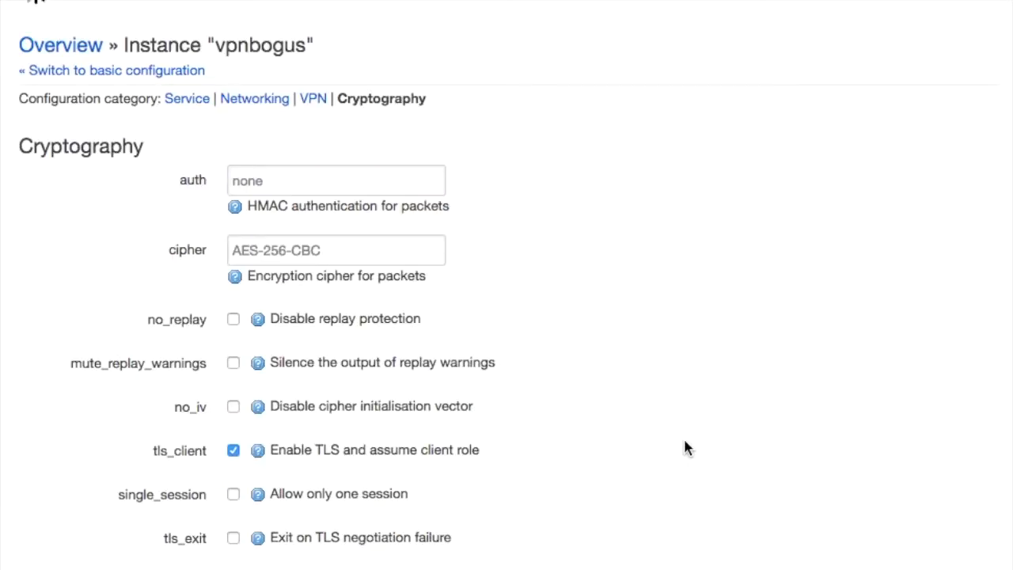
Step: Add the ca field to the vpnbogus Cryptography settings and select cabogus.crt as the certificate authority file
scroll(685, 448, down, 5)
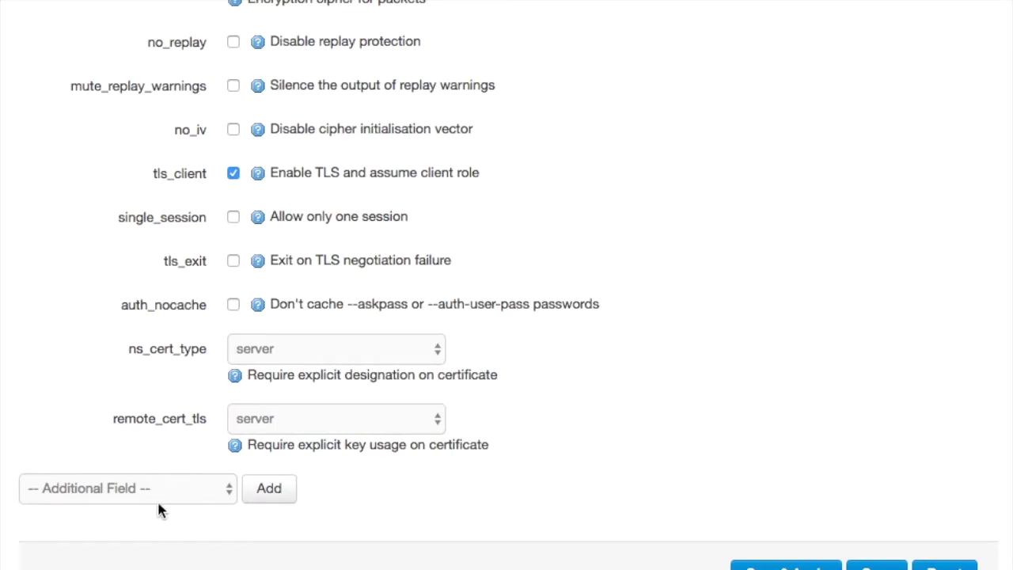
click(158, 495)
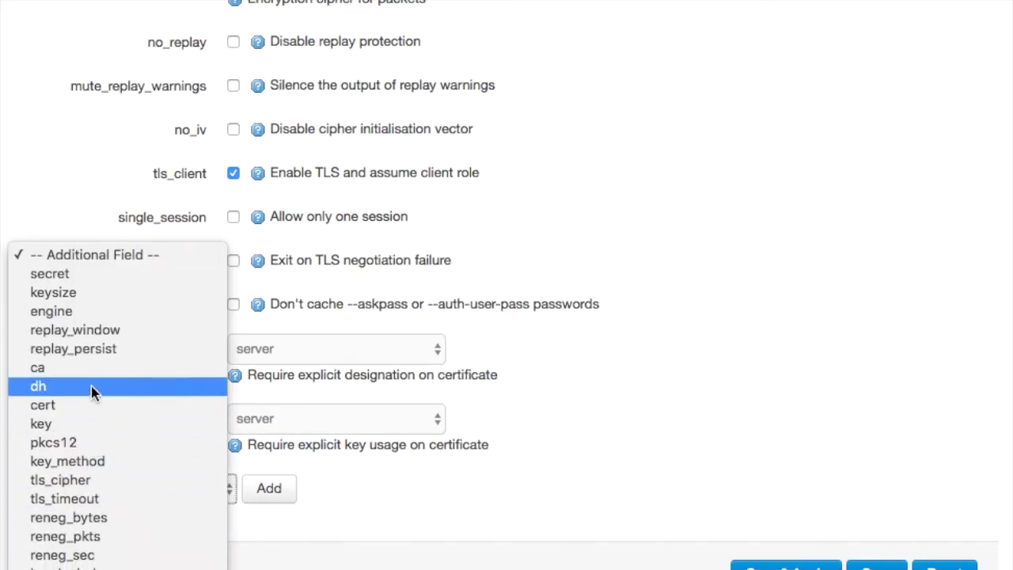
click(94, 378)
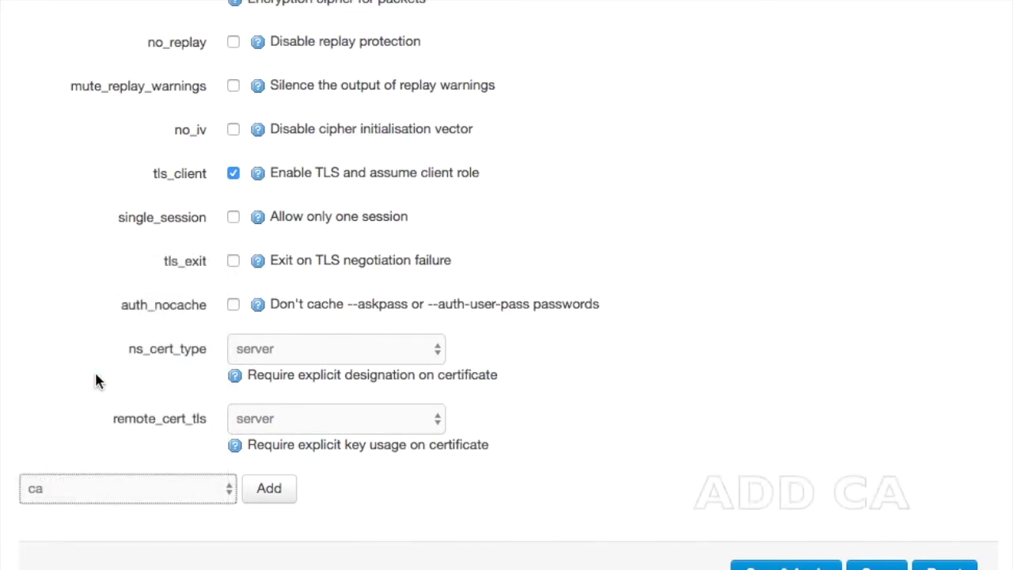
click(273, 495)
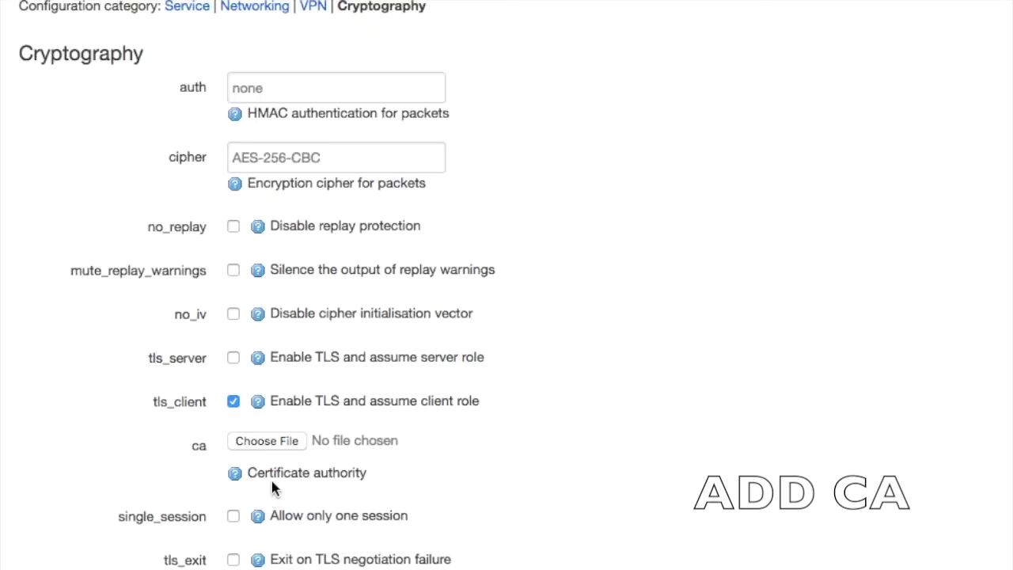
scroll(296, 208, down, 3)
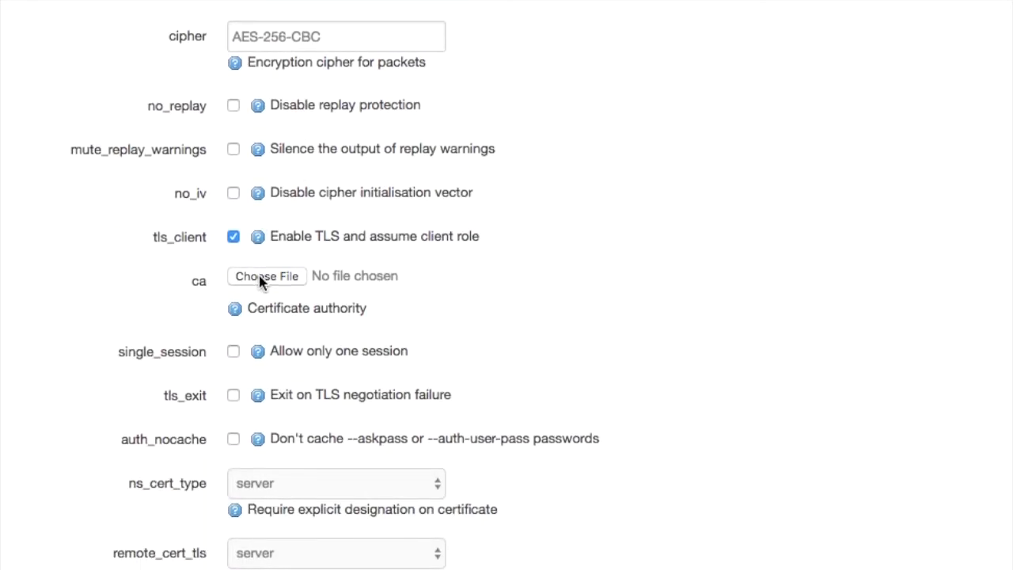
click(260, 278)
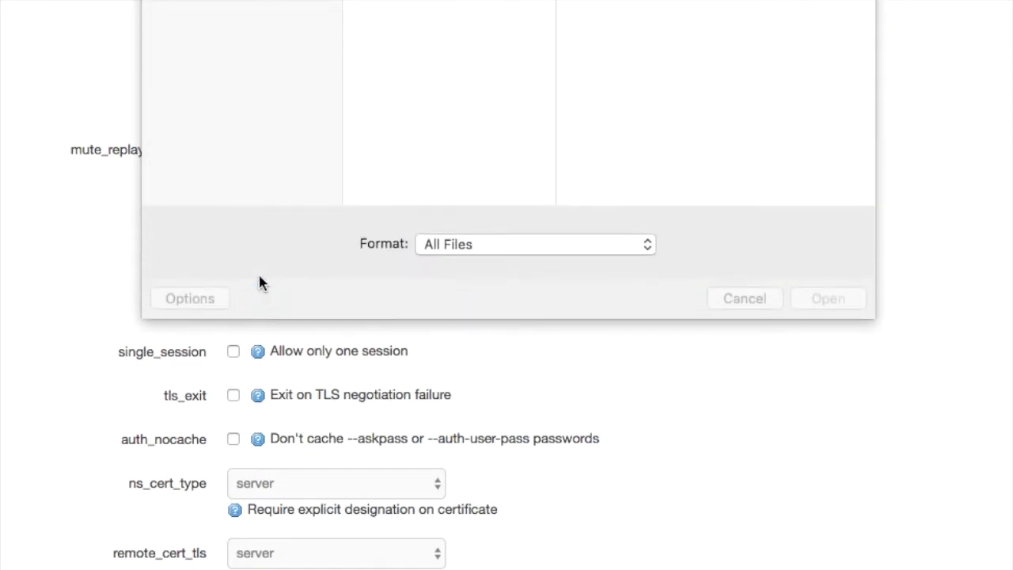
click(420, 119)
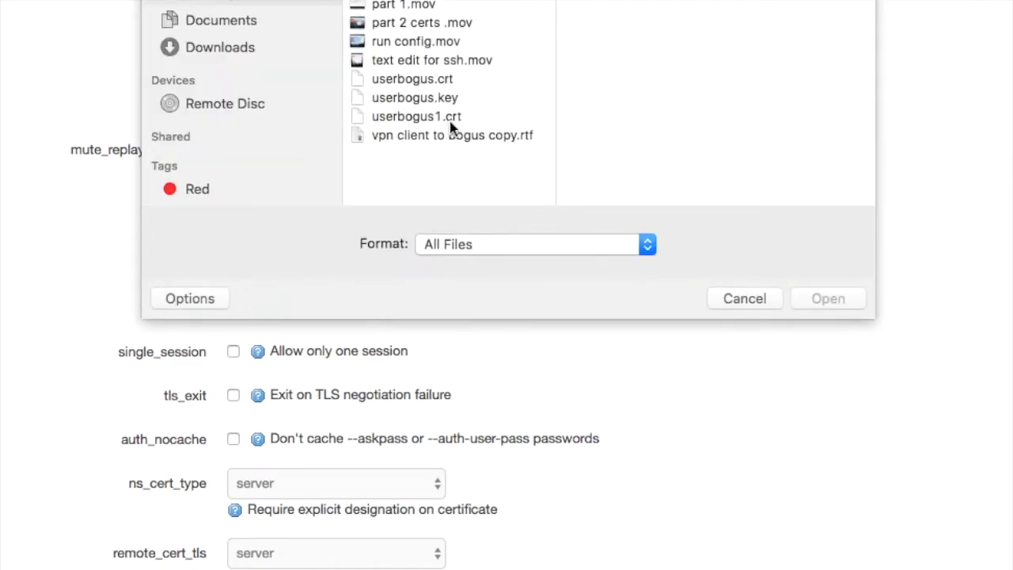
Step: Add the cert field to the Cryptography settings and select userbogus.crt as the local certificate
click(157, 486)
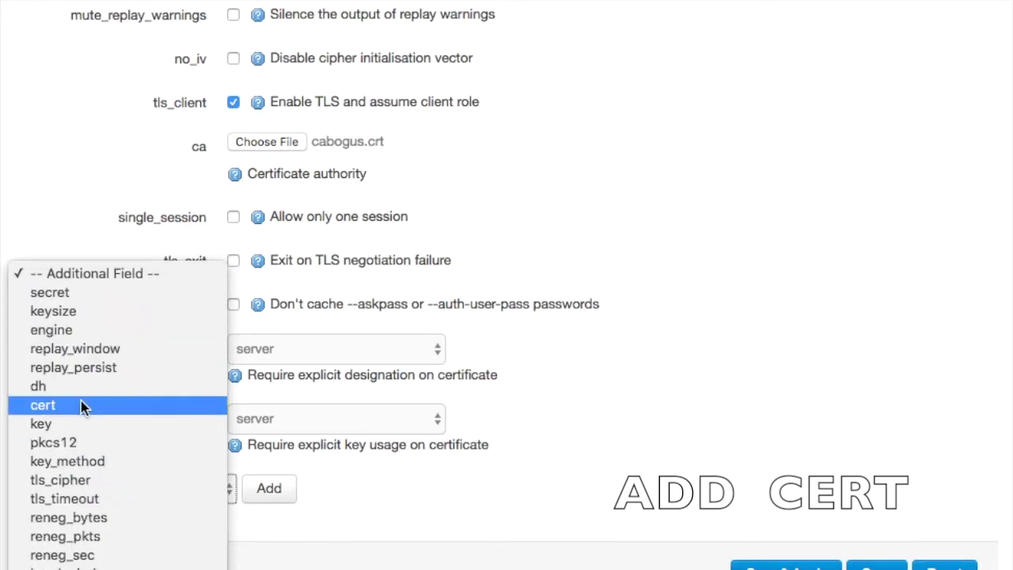
click(83, 408)
click(270, 491)
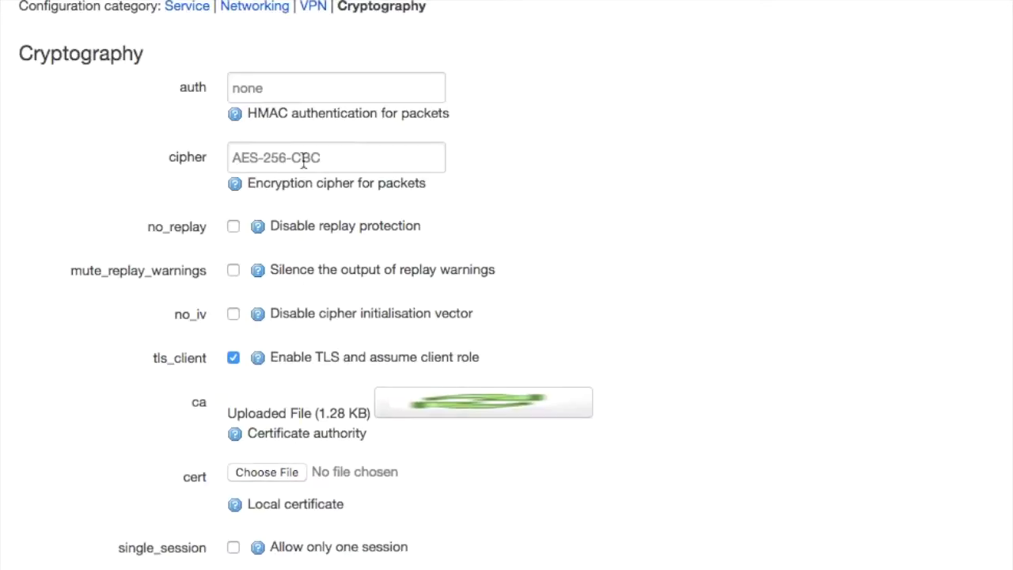
scroll(304, 266, down, 3)
scroll(304, 266, down, 1)
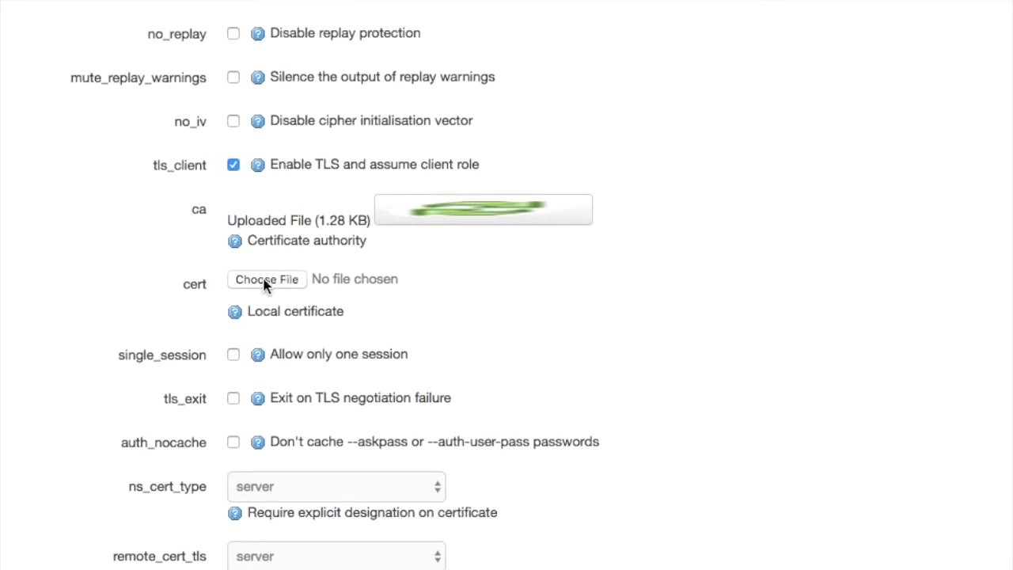
click(266, 280)
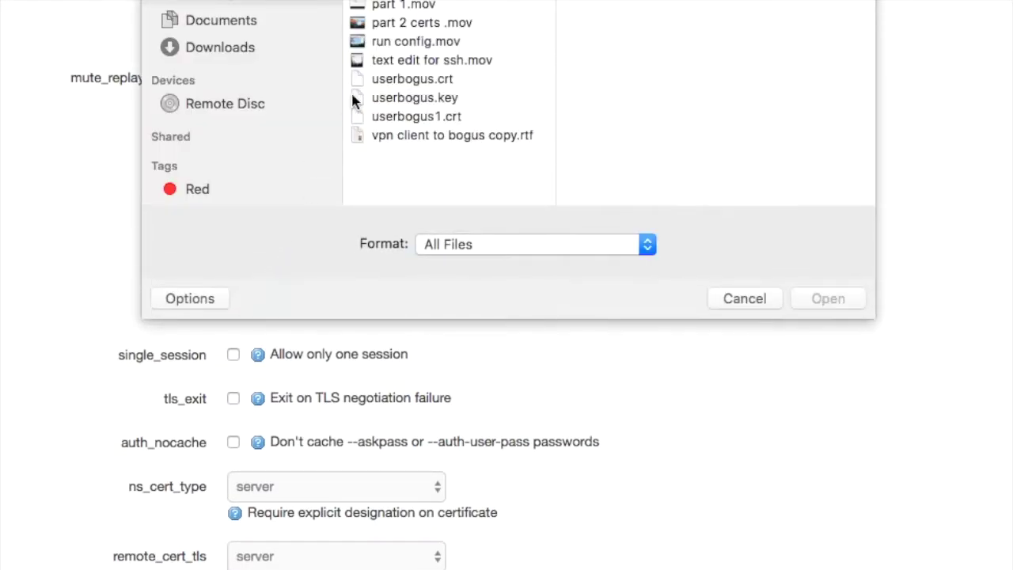
click(403, 81)
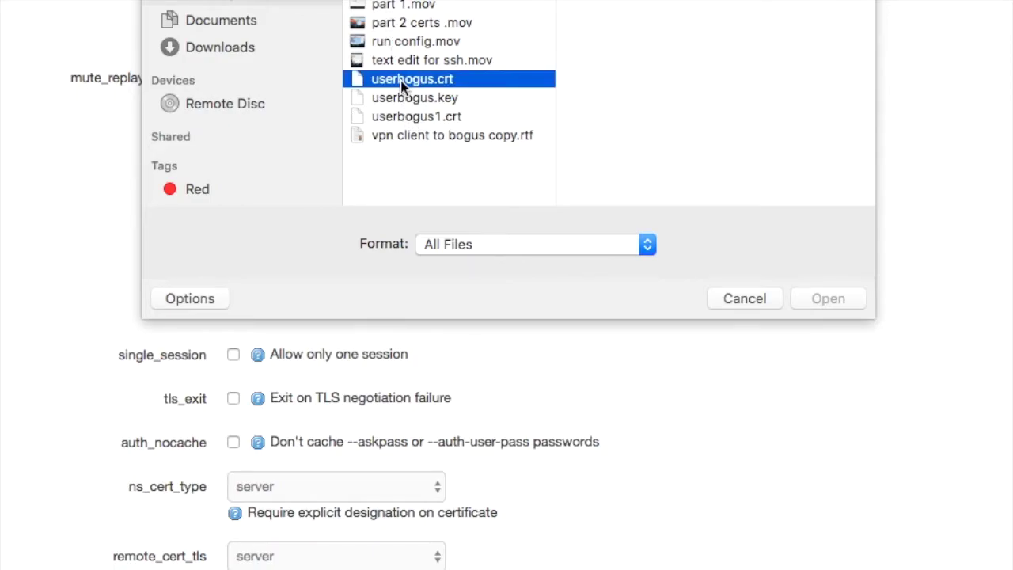
click(824, 297)
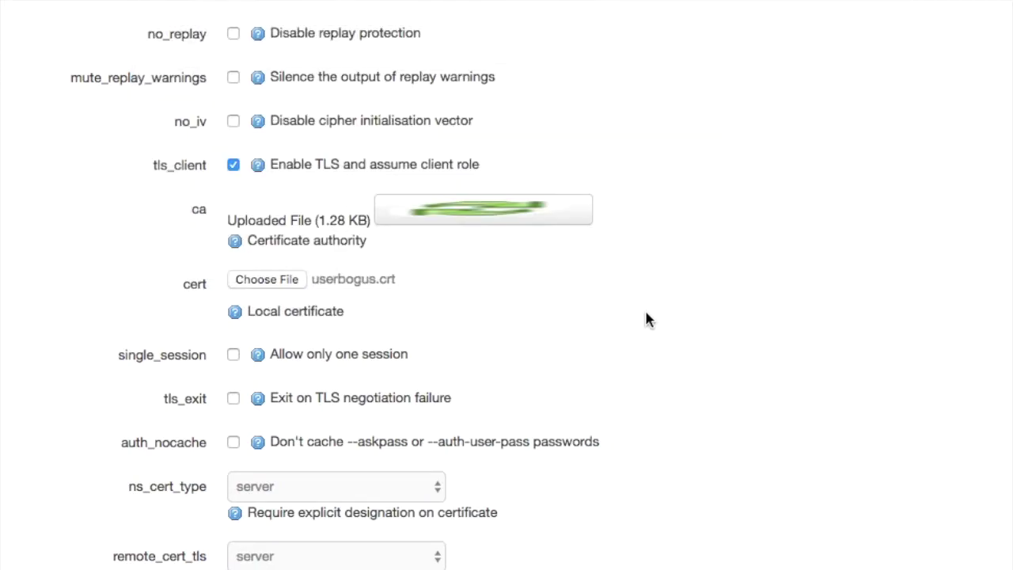
Step: Add the key field, select userbogus.key as the local private key, and save and apply the Cryptography settings
scroll(647, 319, down, 4)
click(145, 487)
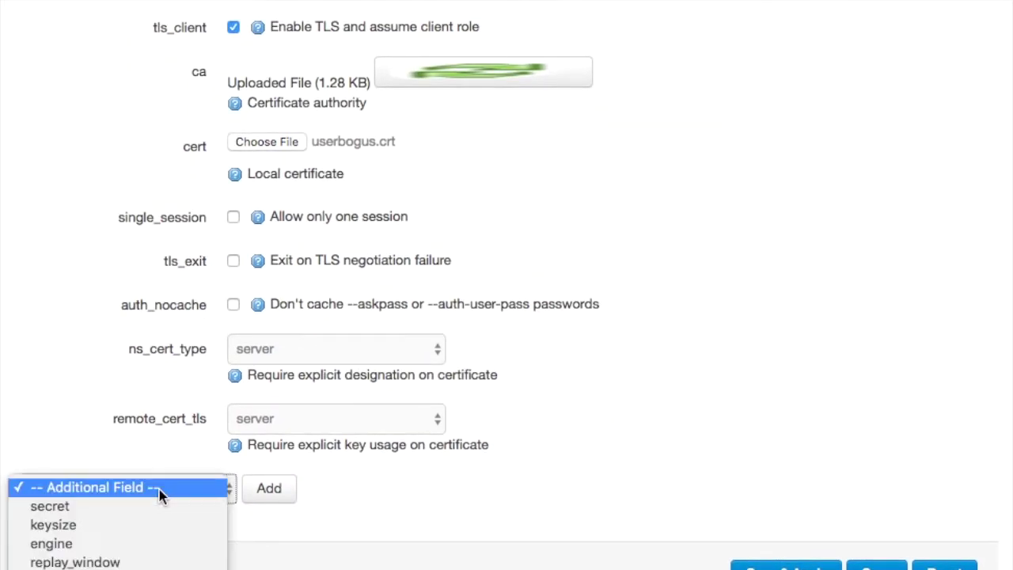
scroll(136, 527, down, 5)
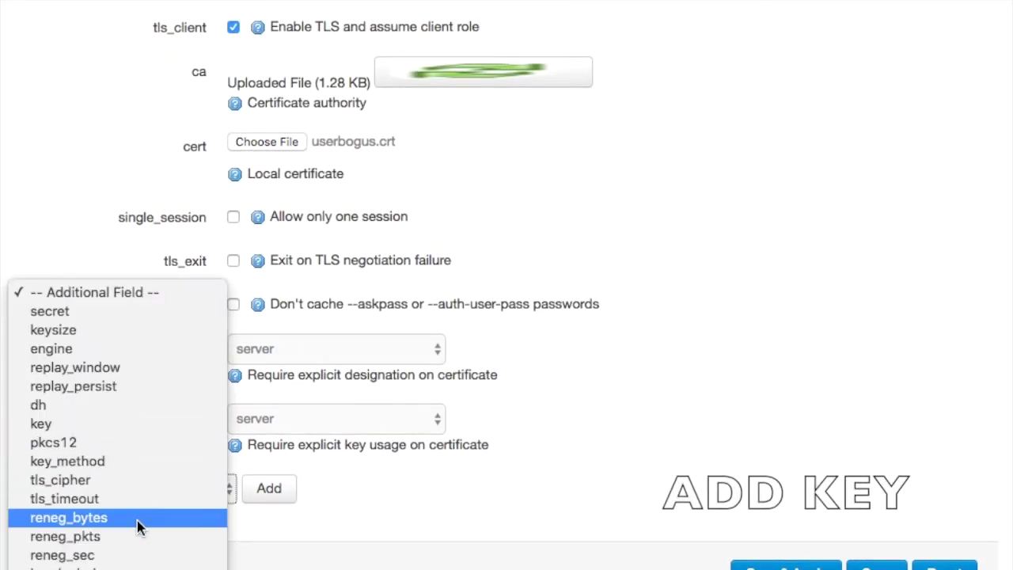
click(88, 423)
click(267, 489)
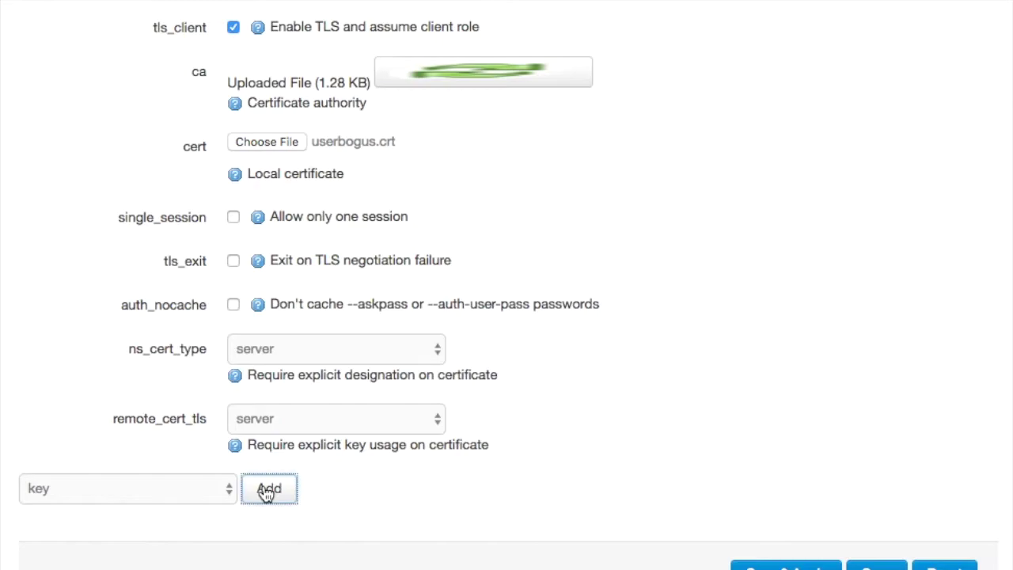
scroll(319, 309, down, 6)
click(261, 296)
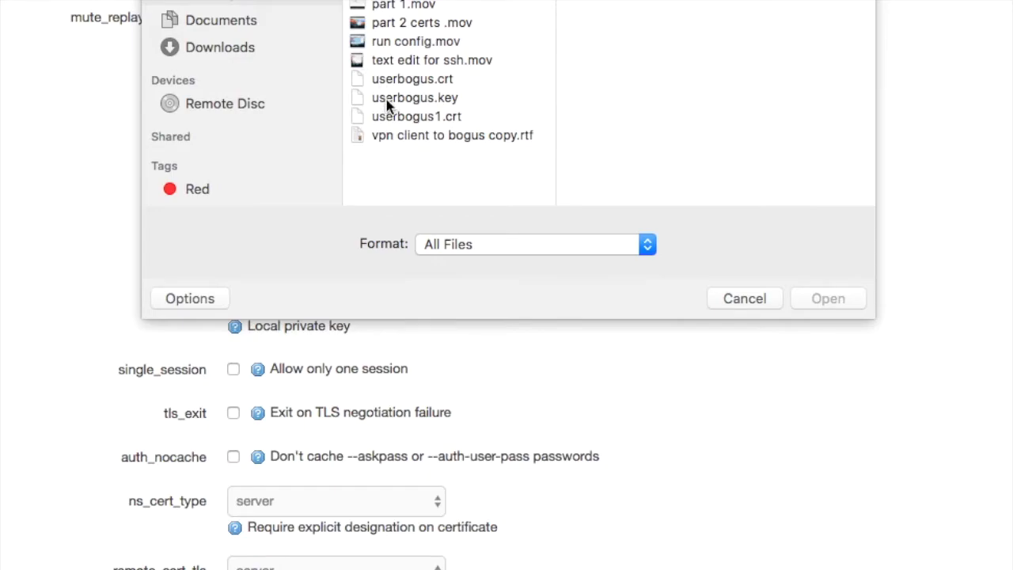
click(390, 100)
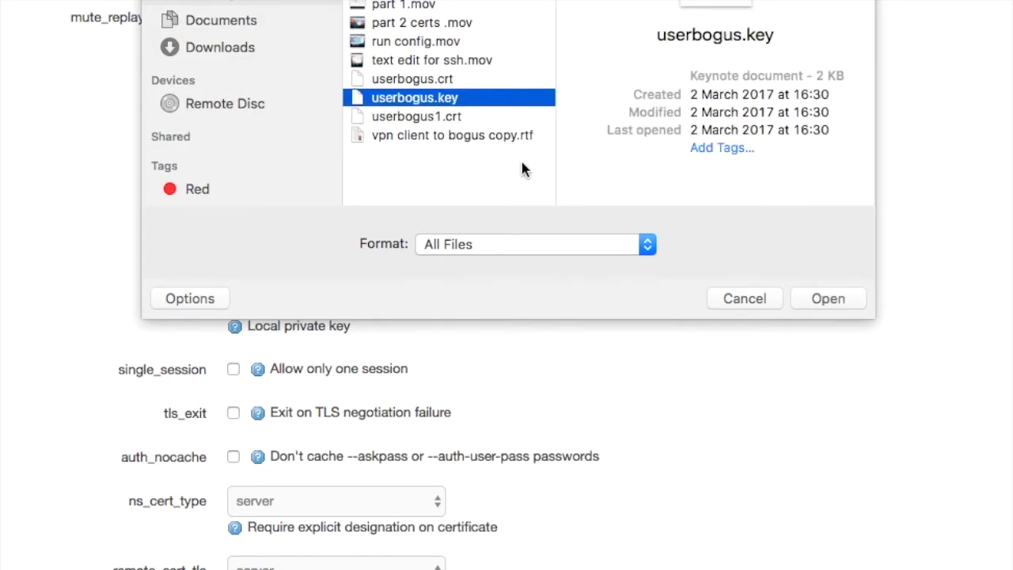
click(816, 298)
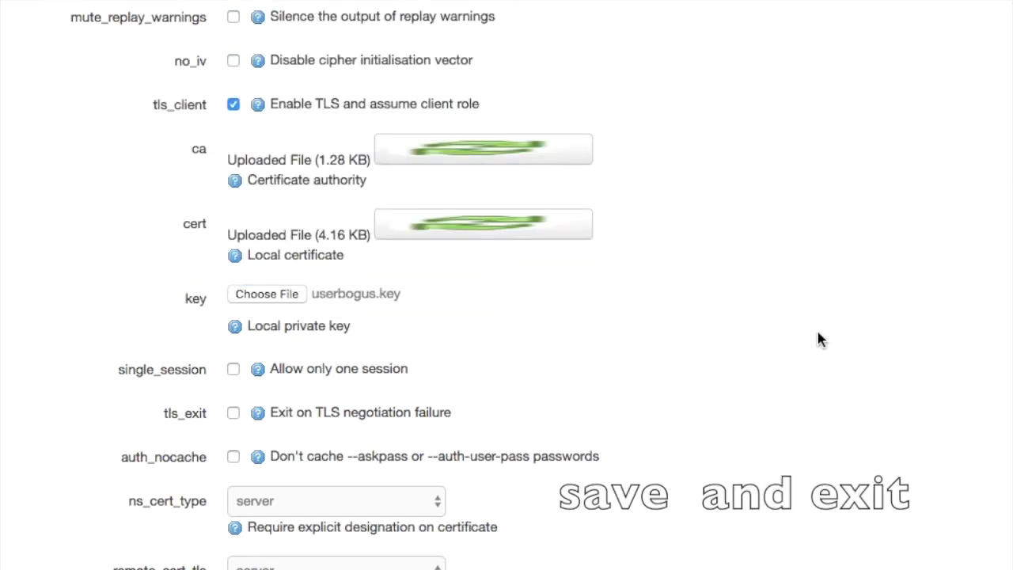
scroll(819, 339, down, 4)
click(804, 565)
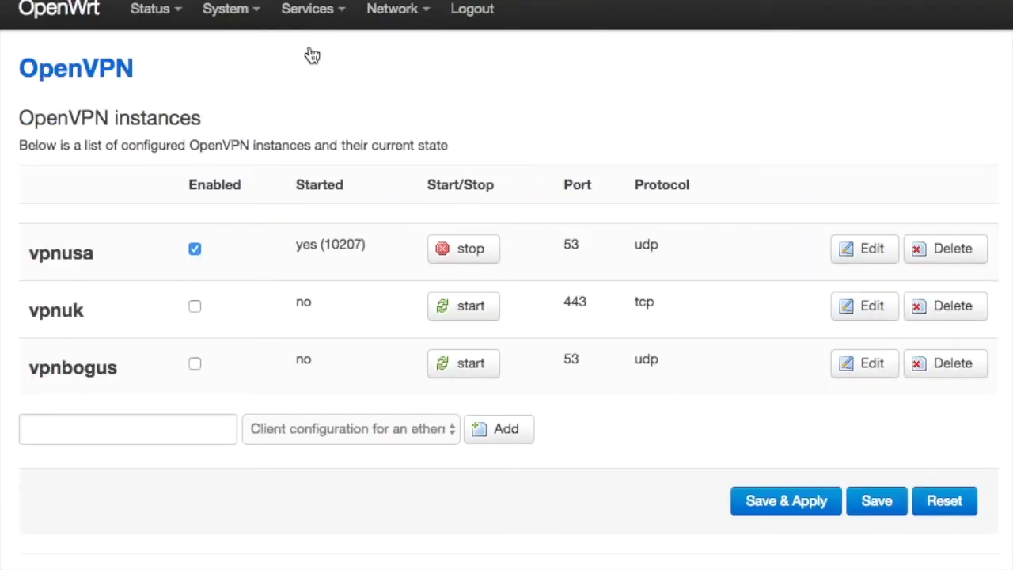
Step: Create a network interface named bogus with the Unmanaged protocol, covering the custom interface tun1
mouse_move(396, 17)
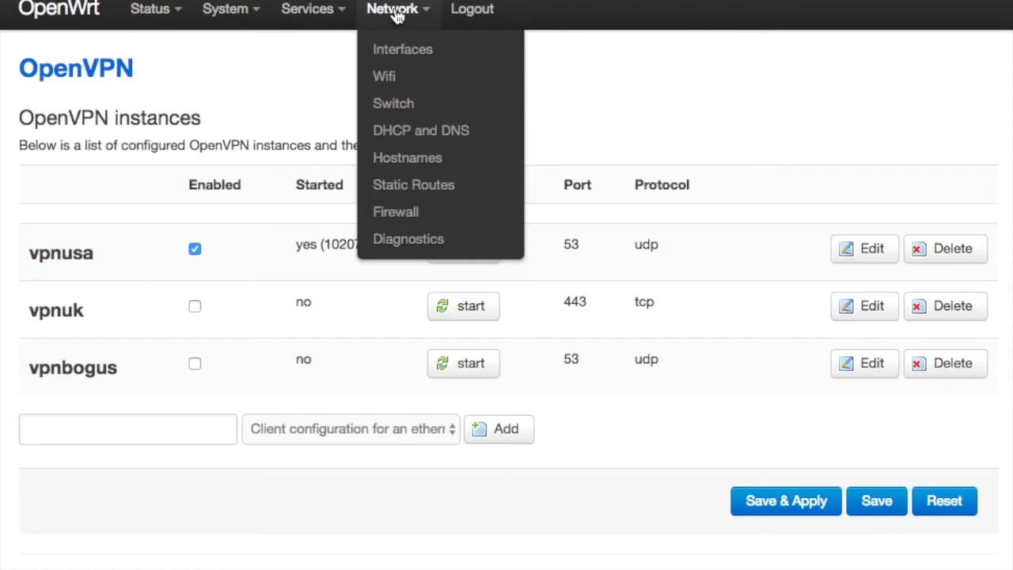
click(412, 55)
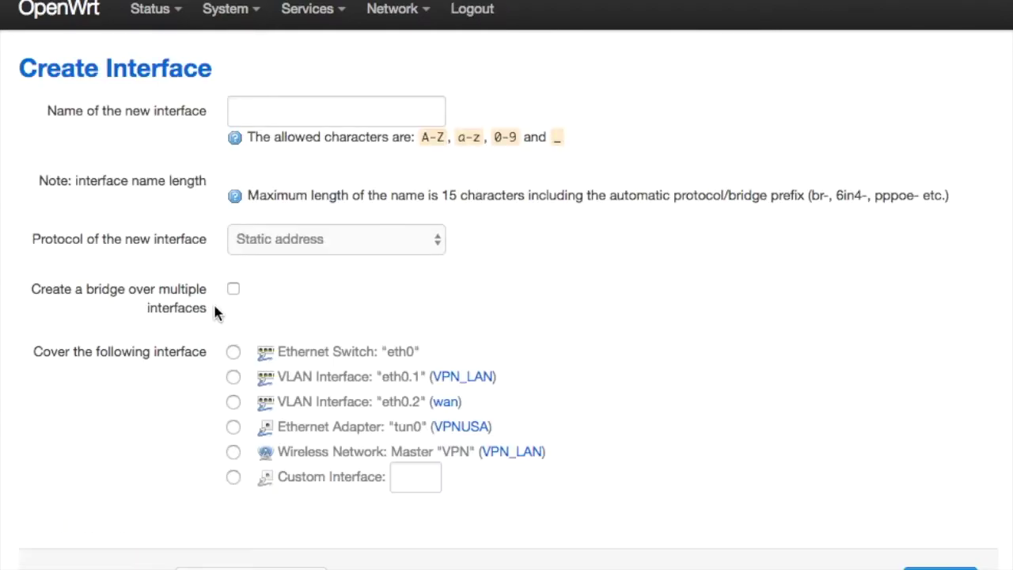
click(272, 115)
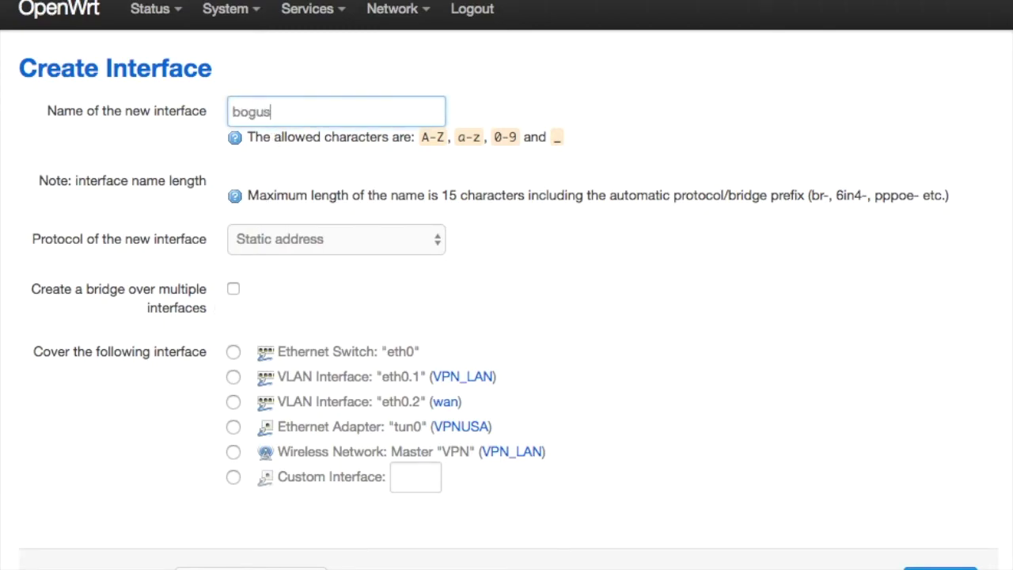
click(381, 252)
click(350, 275)
click(423, 484)
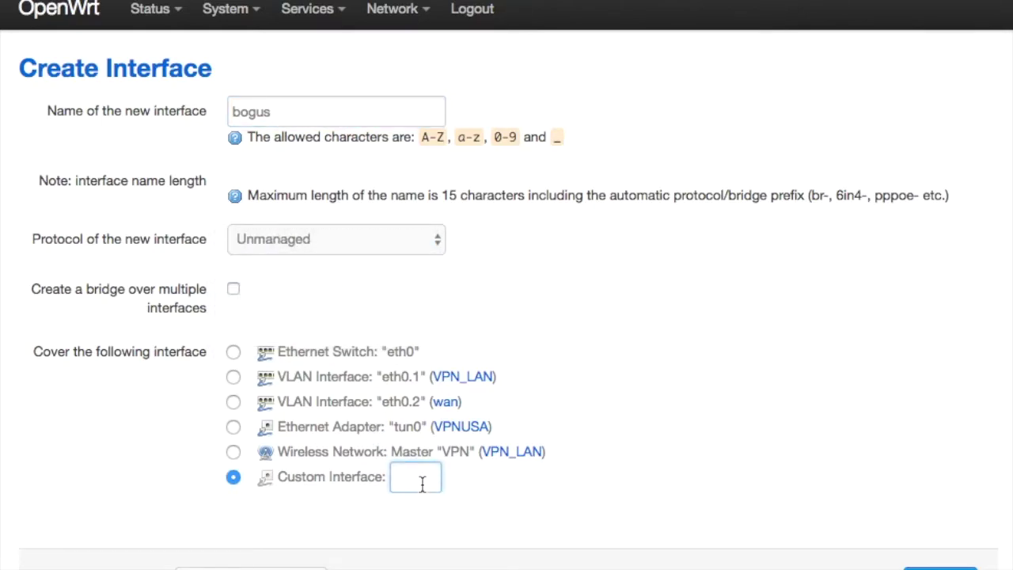
text(tun1)
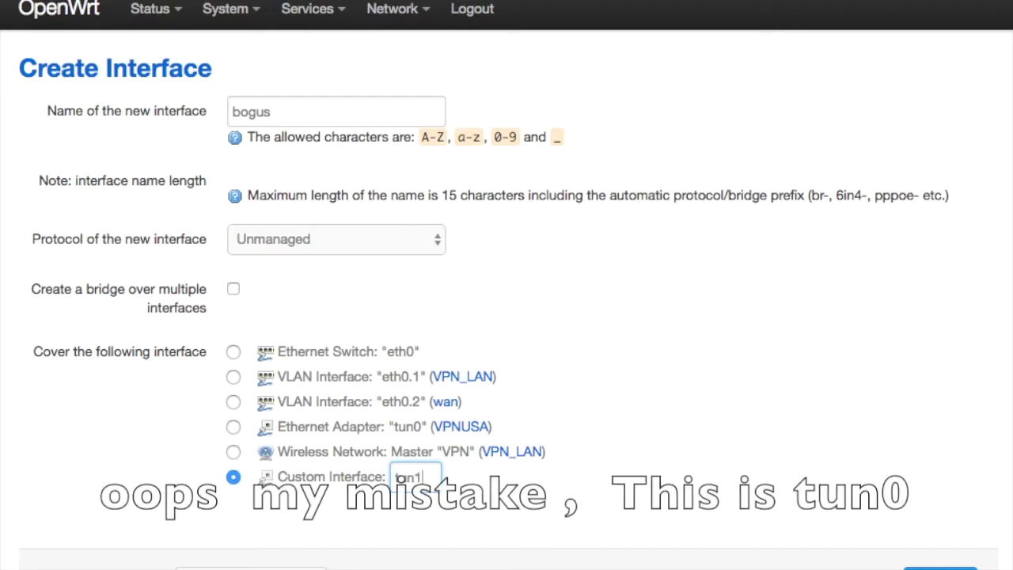
click(940, 568)
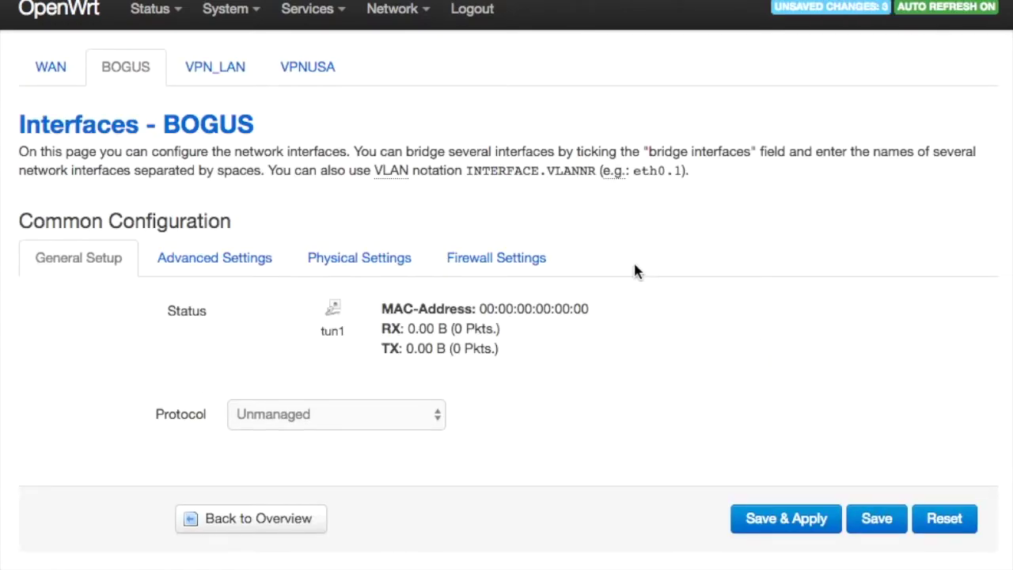
Step: In the BOGUS advanced settings, enable bring up on boot, disable builtin IPv6-management, and save
click(215, 261)
click(234, 355)
click(235, 312)
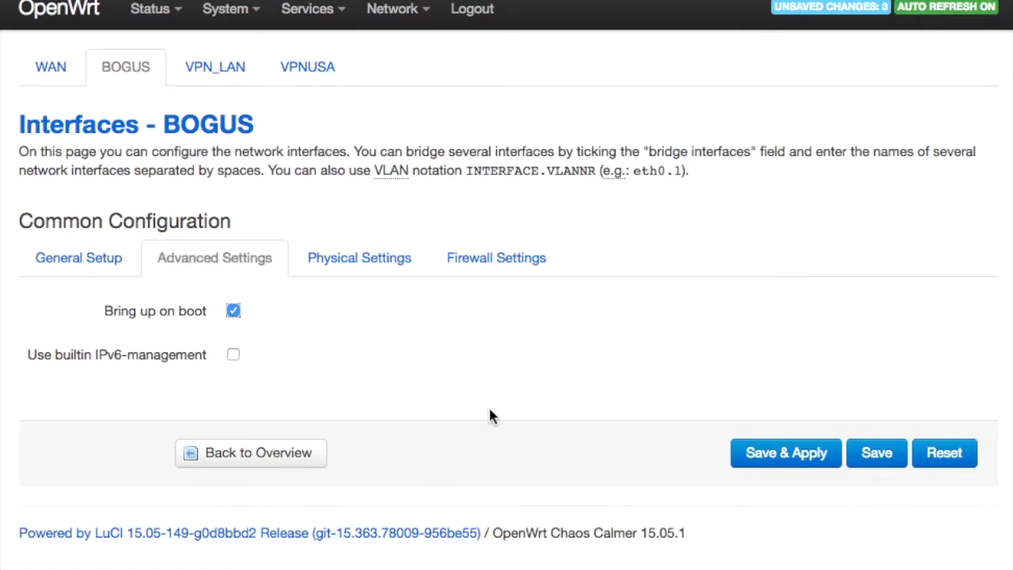
click(870, 456)
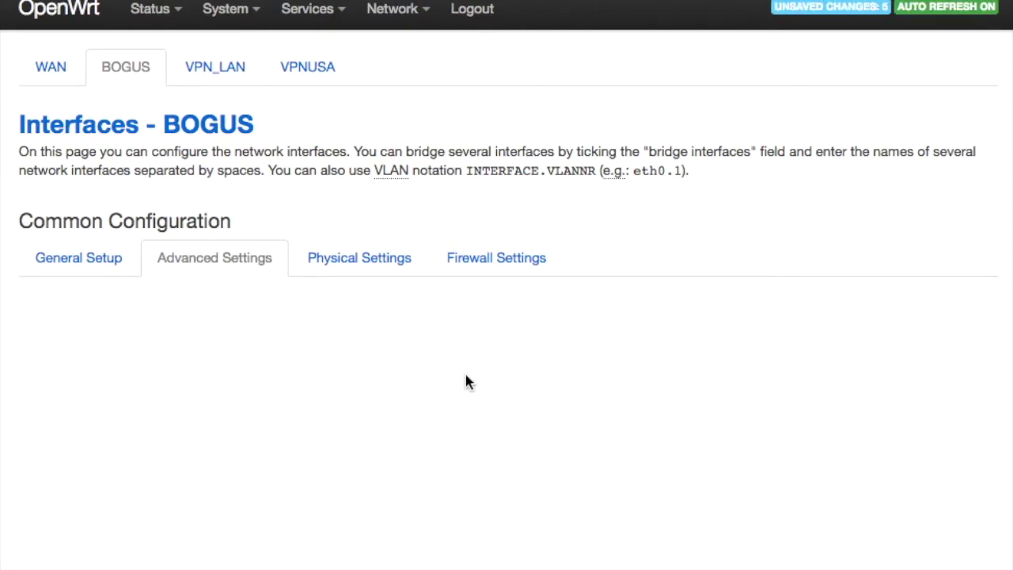
Step: Assign BOGUS to a new firewall zone named tu1, save and apply, and return to the interface overview
click(346, 267)
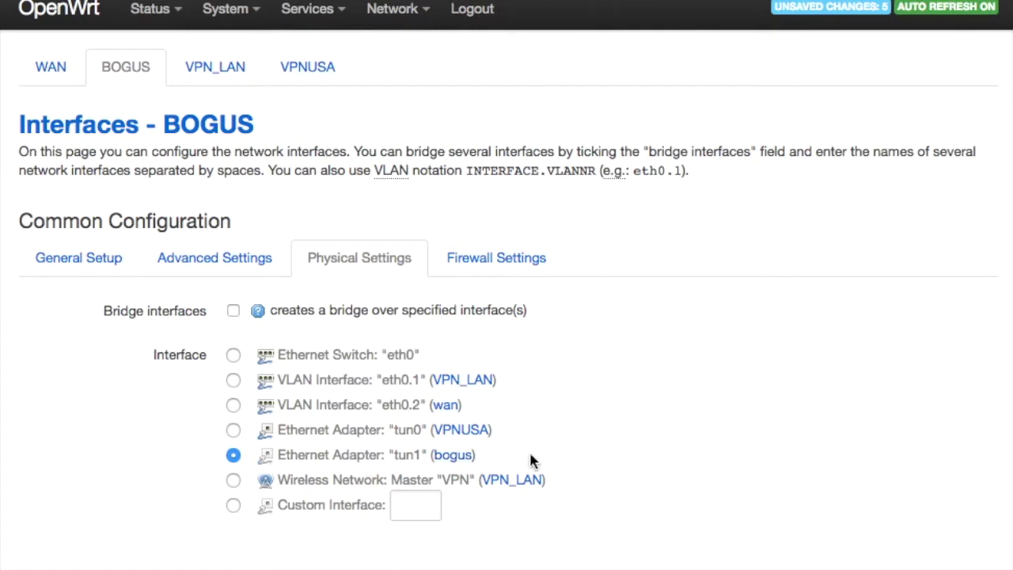
click(482, 259)
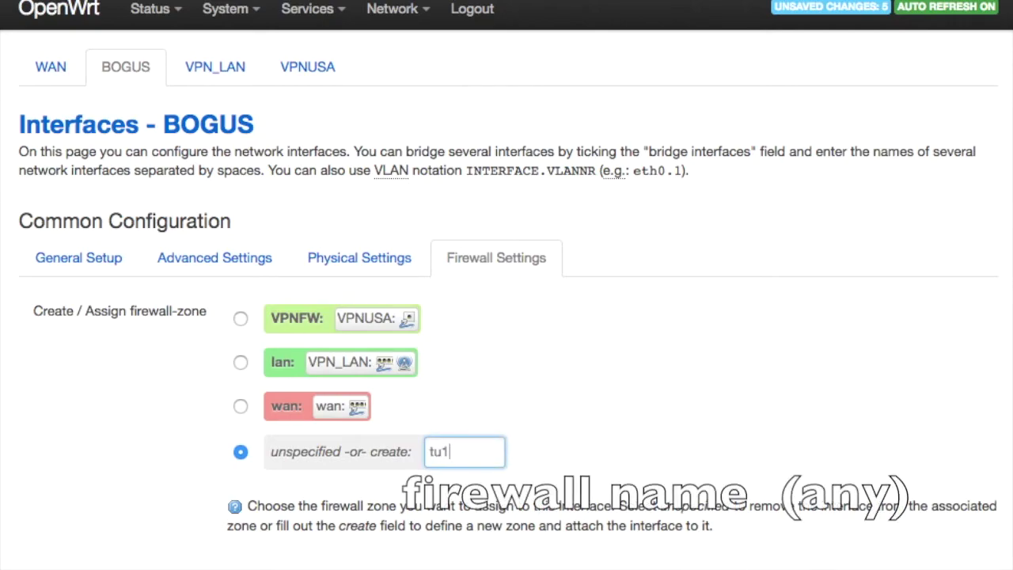
key(Tab)
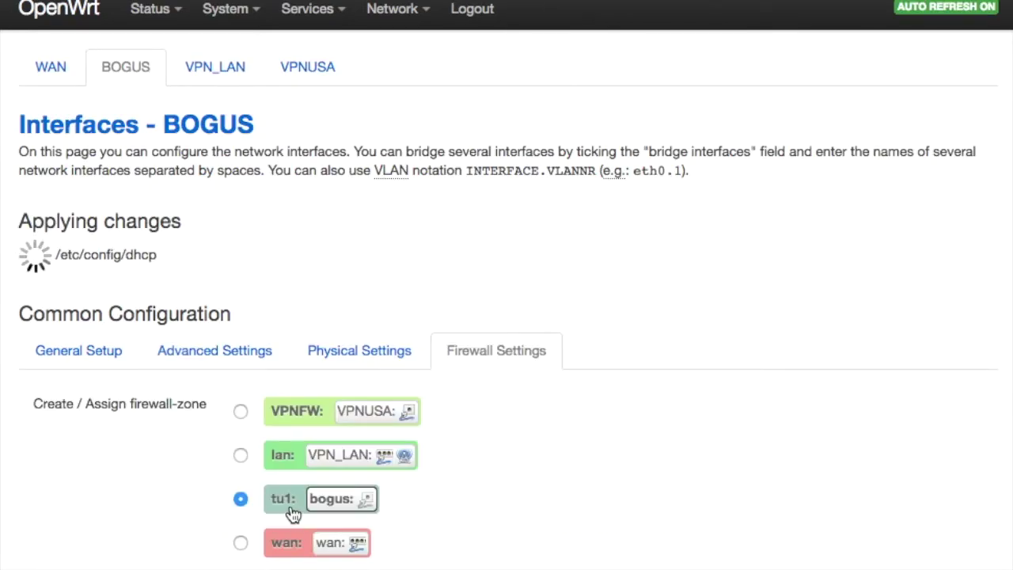
scroll(487, 544, down, 1)
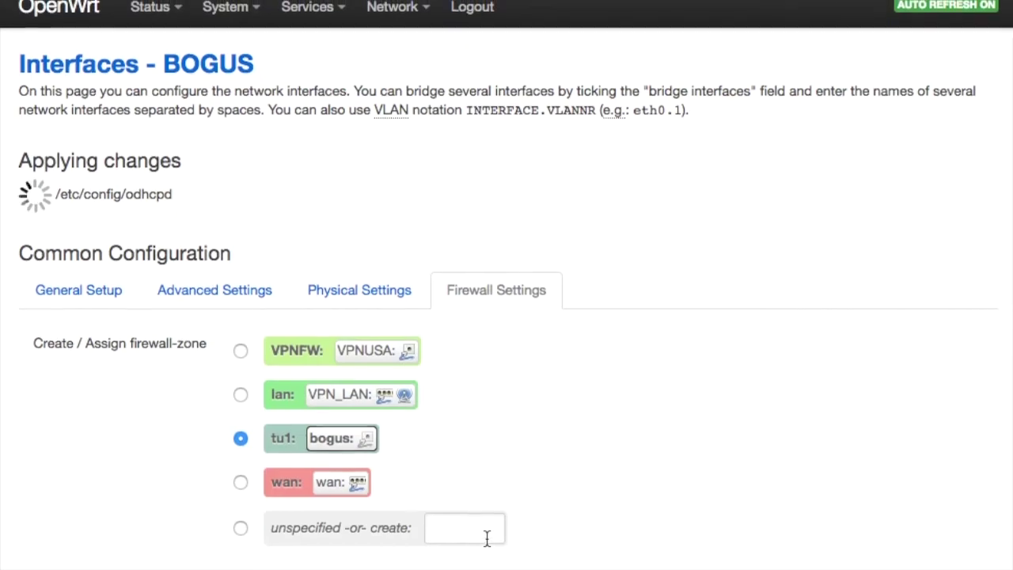
scroll(486, 539, up, 1)
scroll(186, 111, down, 2)
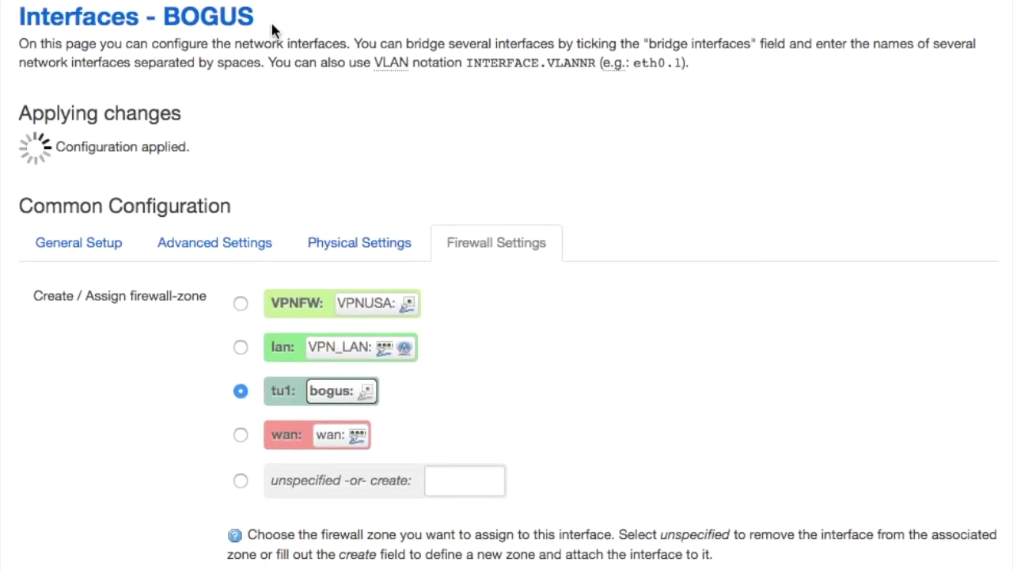
click(396, 102)
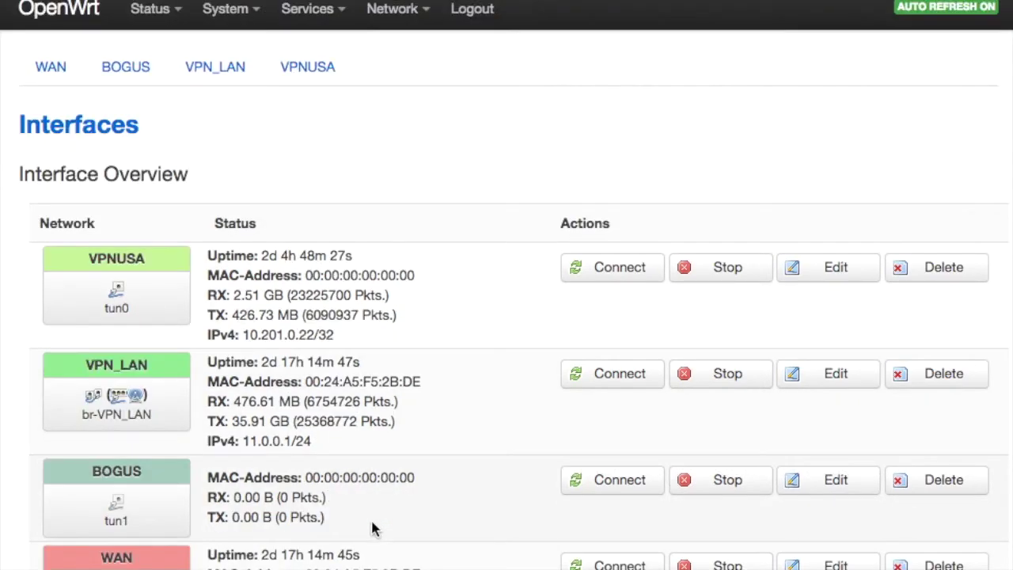
mouse_move(404, 26)
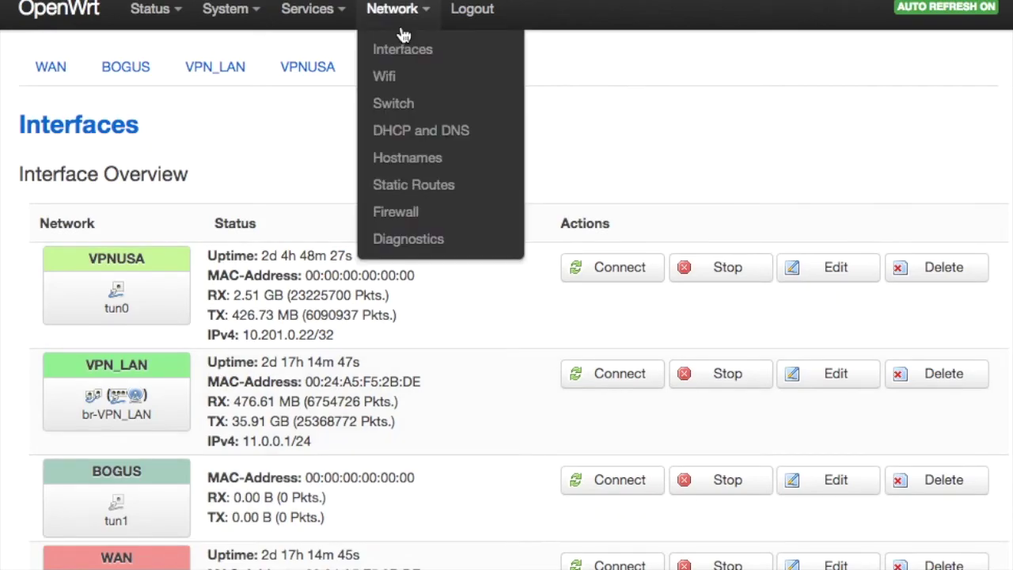
Step: Open the firewall zone tu1 for editing, set its input policy to reject, and keep its forward policy at reject
click(433, 223)
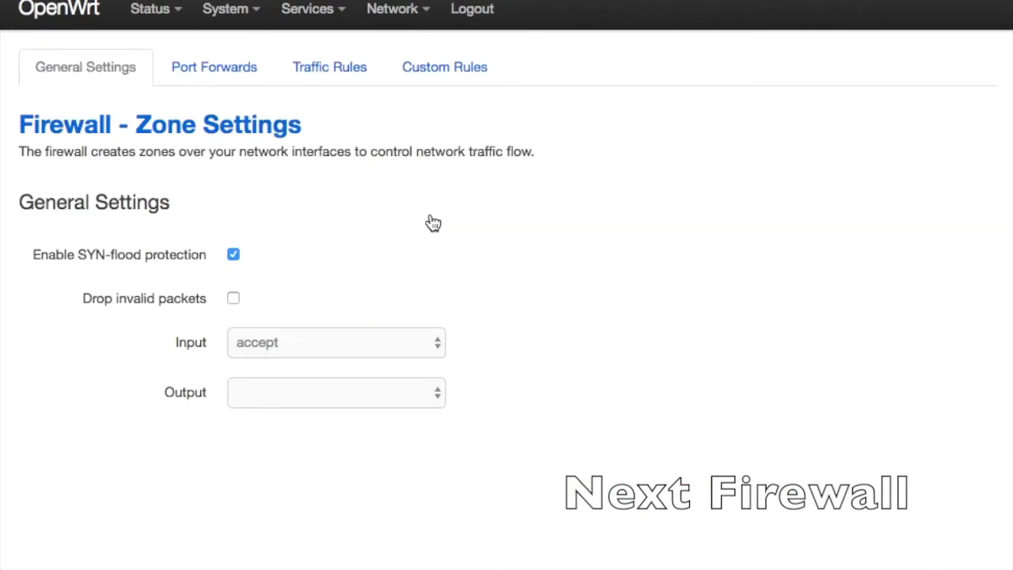
scroll(550, 328, down, 4)
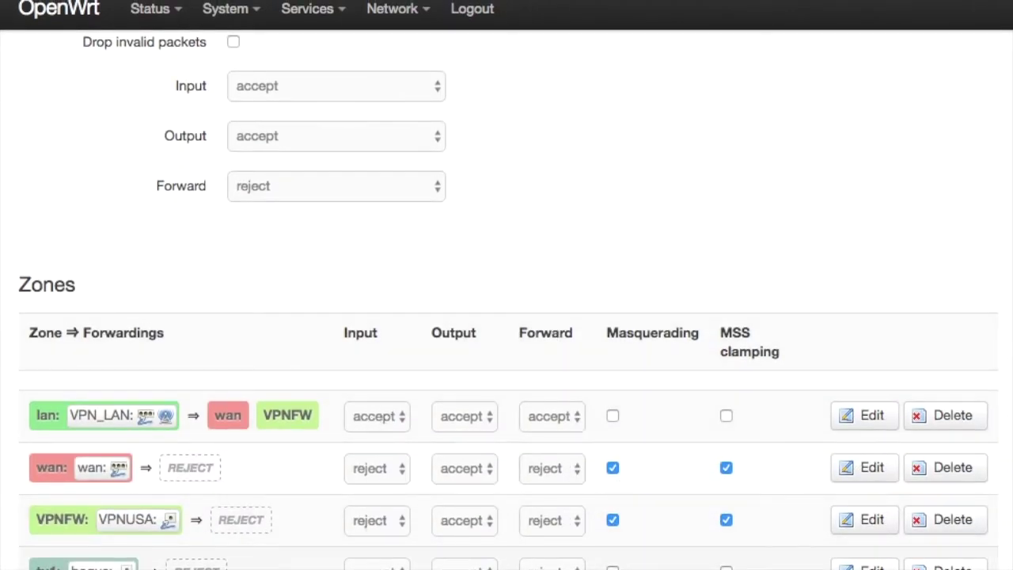
click(858, 565)
scroll(666, 392, down, 5)
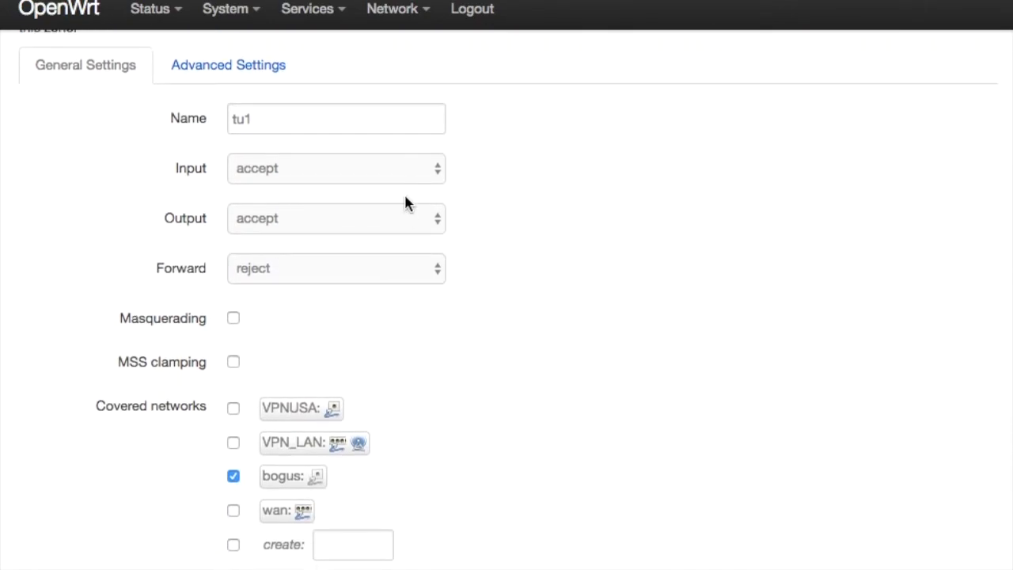
click(427, 169)
click(378, 130)
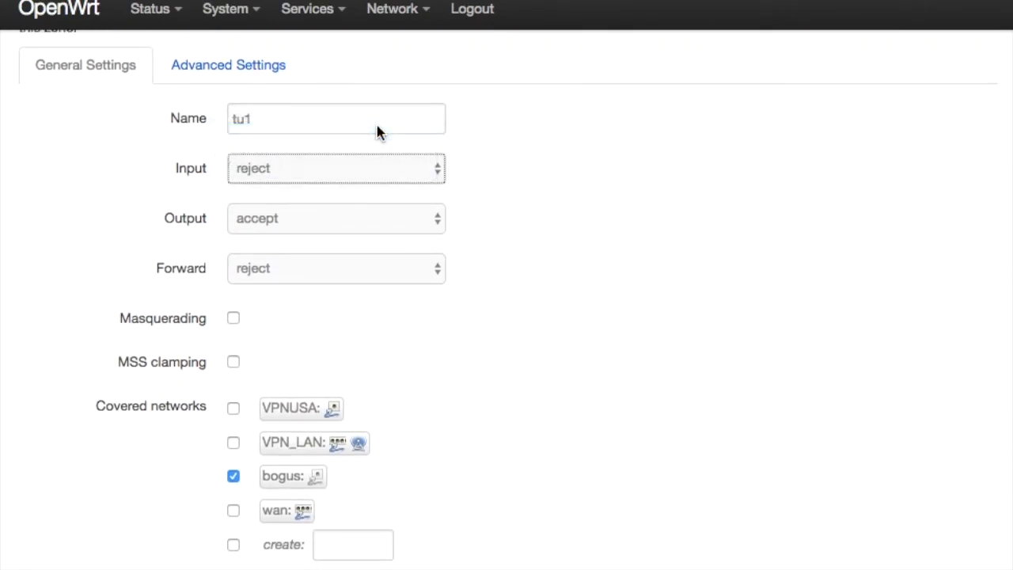
click(412, 270)
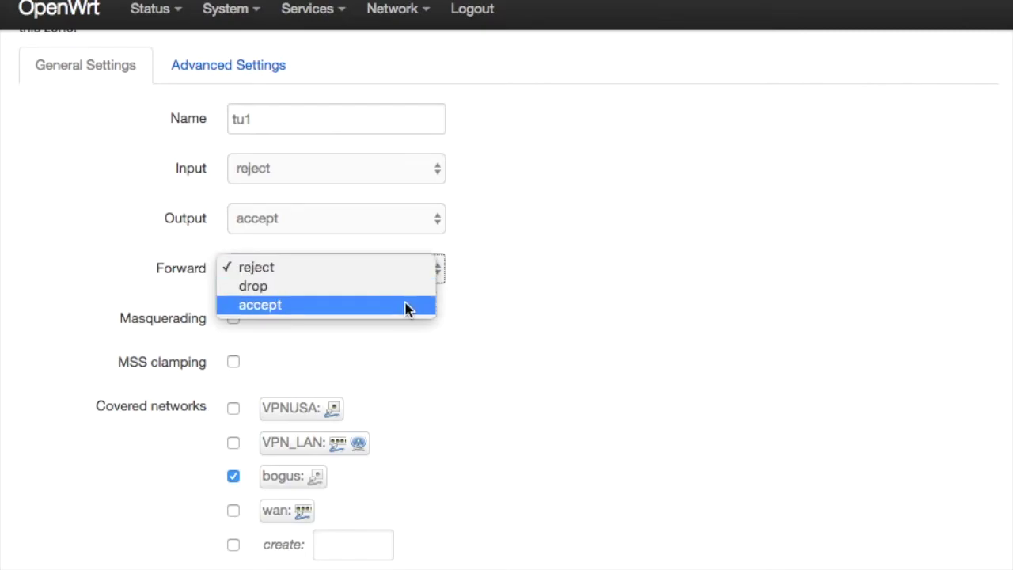
click(540, 318)
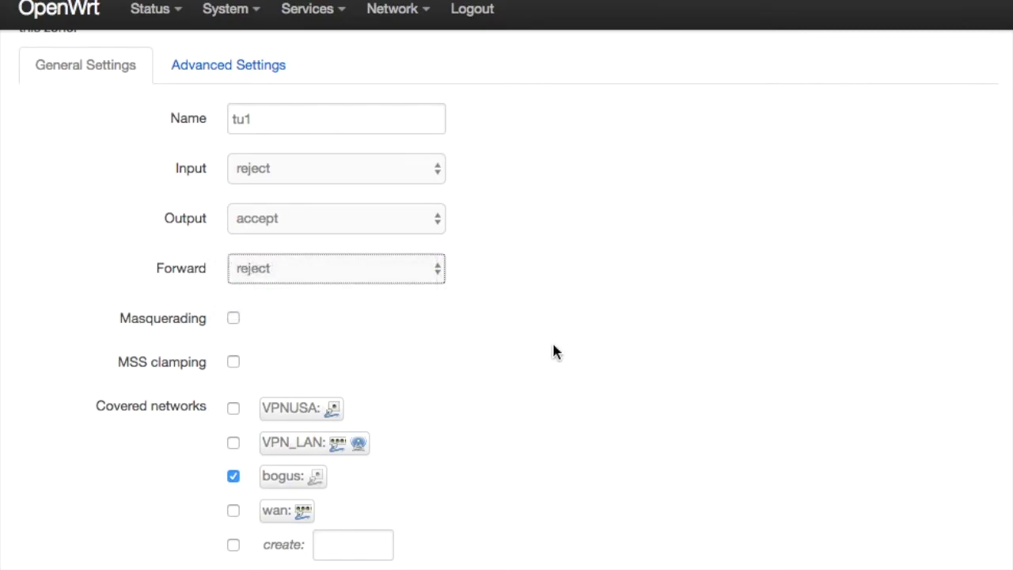
Step: Enable masquerading and MSS clamping for the tu1 zone, and allow forwarding from the lan source zone
click(233, 319)
click(234, 362)
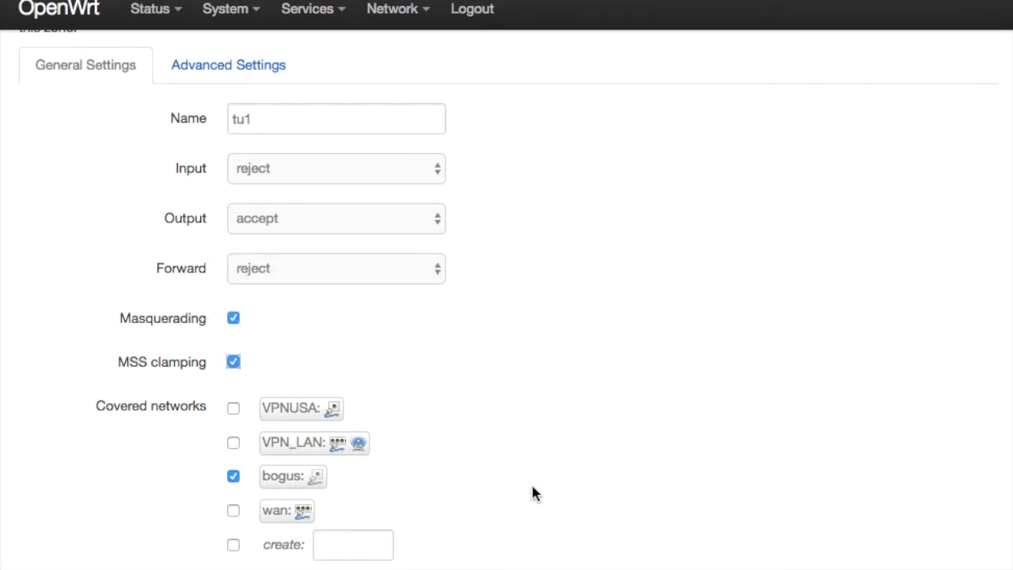
scroll(532, 492, down, 5)
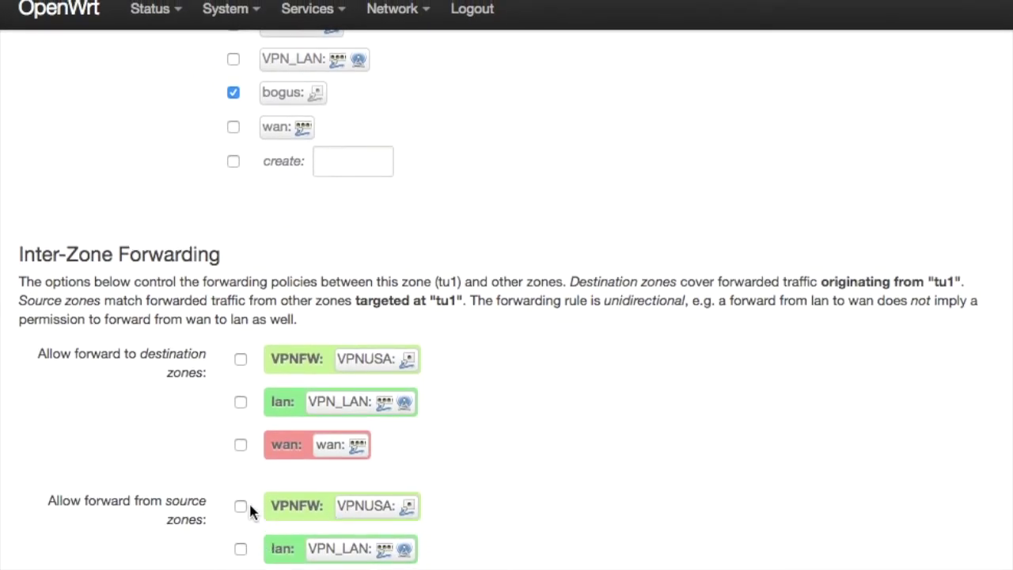
click(242, 551)
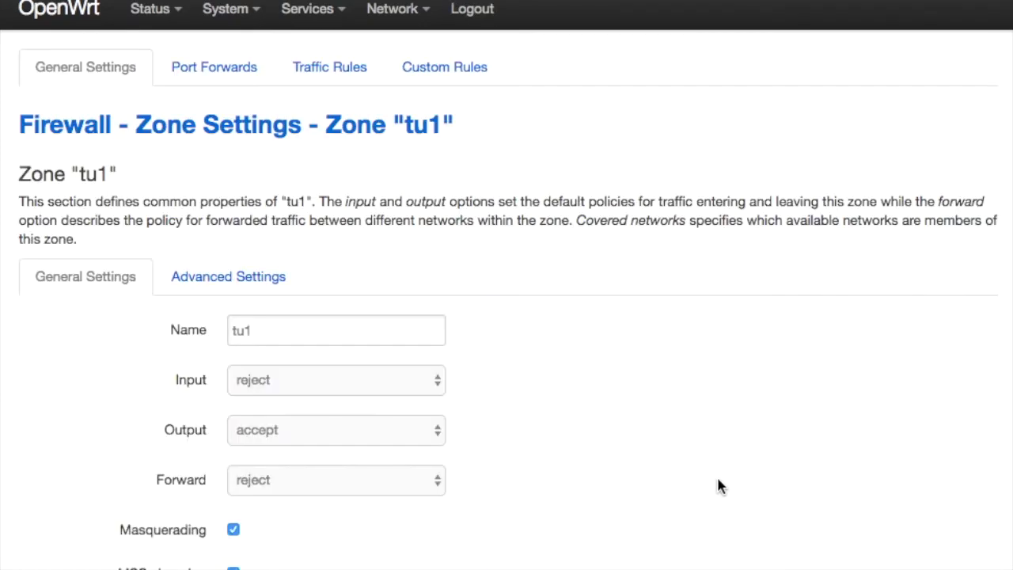
Step: Review the tu1 zone's inter-zone forwarding settings and open the list of OpenVPN instances
scroll(720, 474, down, 10)
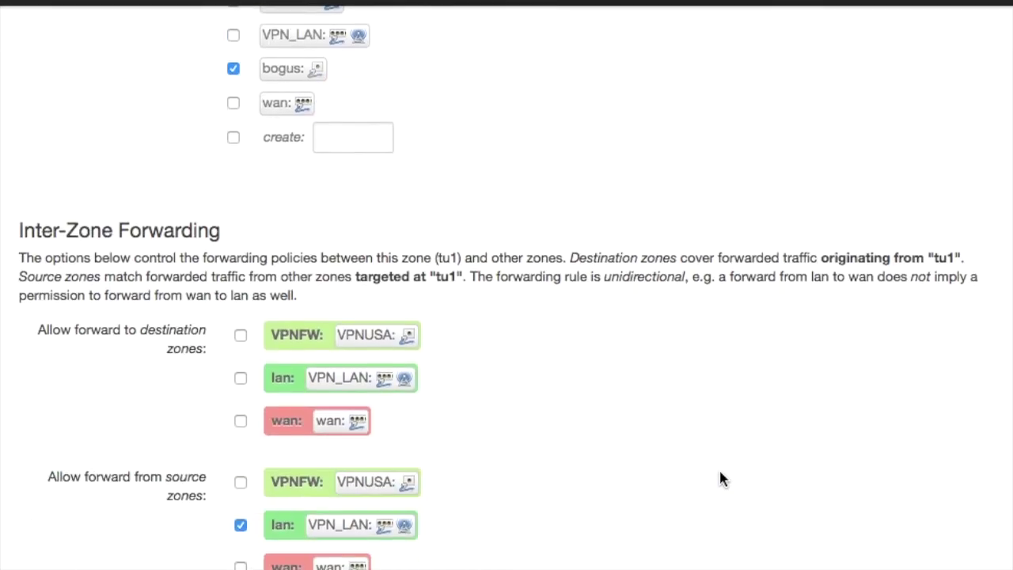
mouse_move(287, 15)
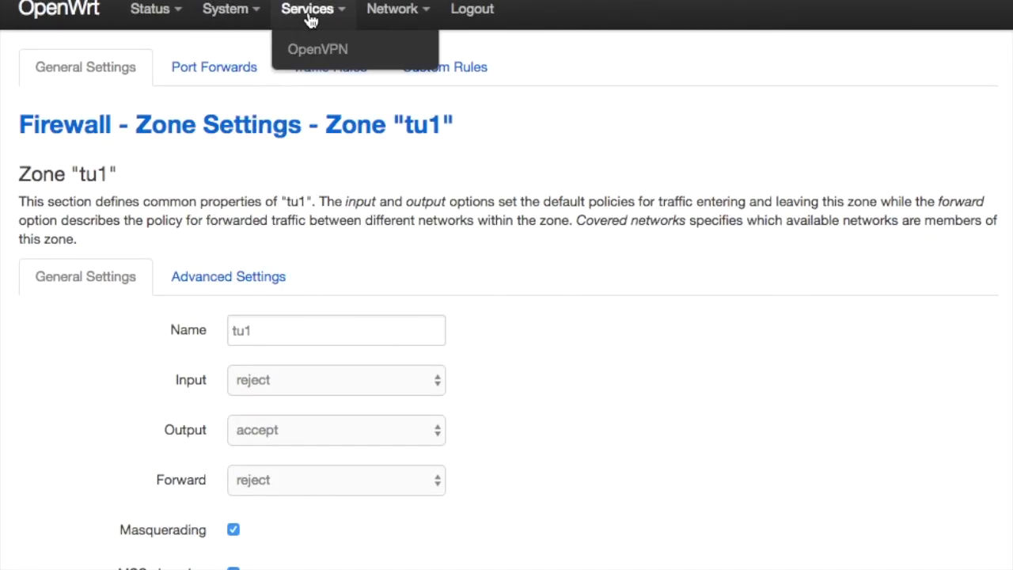
click(321, 51)
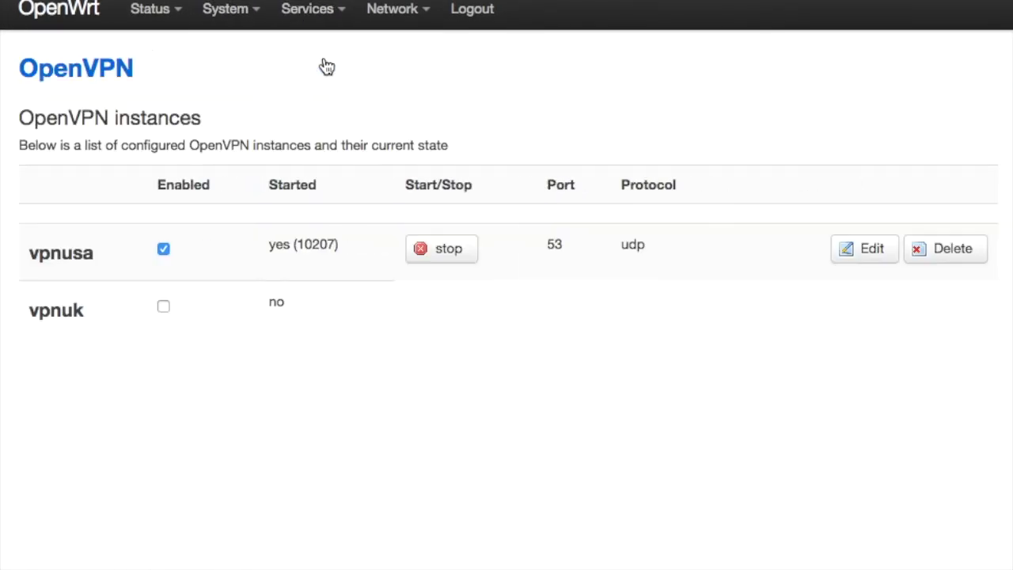